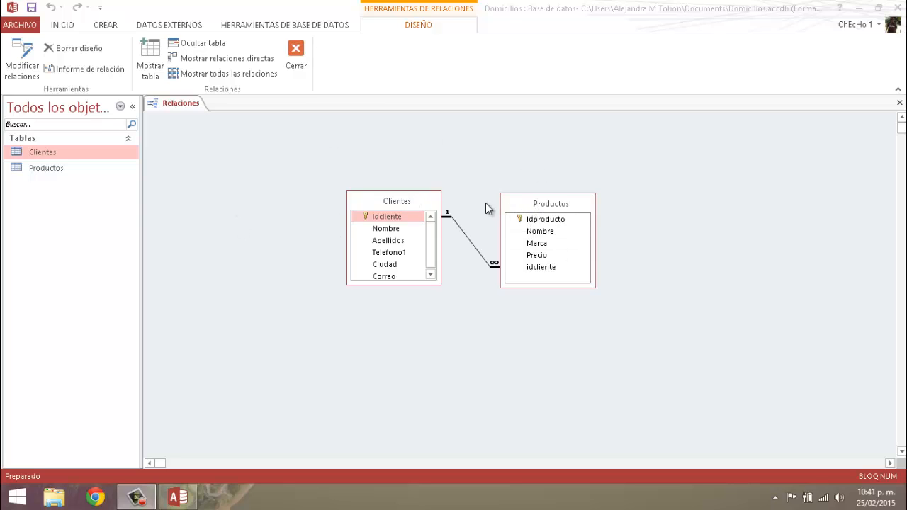
- Move the Clientes table upward in the relationships diagram and enlarge the Clientes and Productos boxes downward
{"action": "left_click_drag", "start_coordinate": [414, 199], "coordinate": [412, 164]}
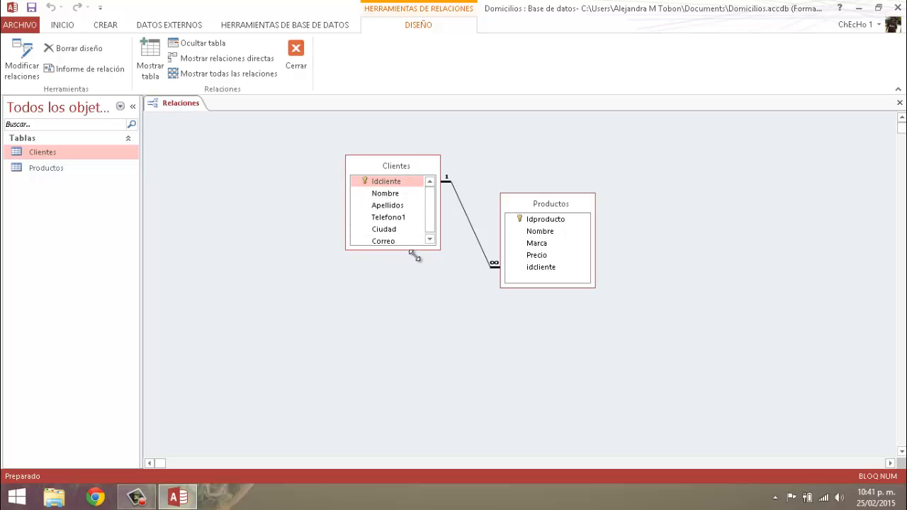
{"action": "left_click_drag", "start_coordinate": [415, 255], "coordinate": [415, 273]}
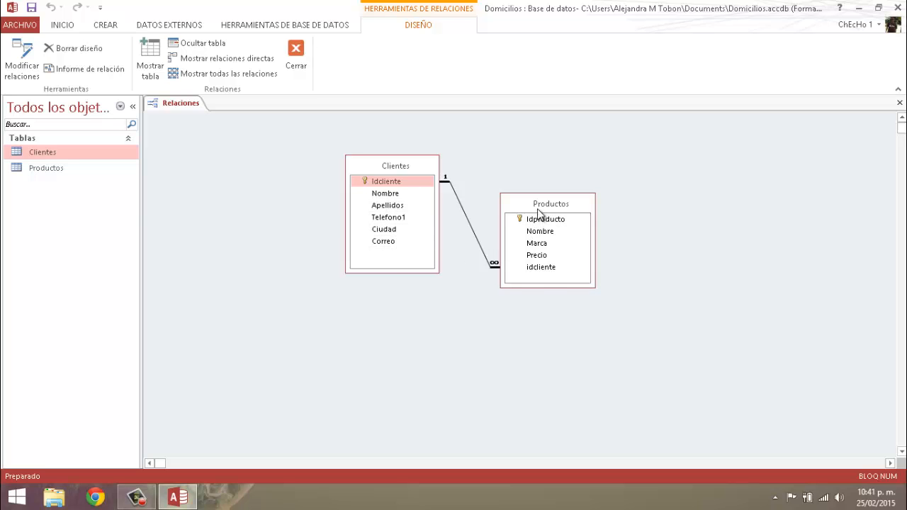
{"action": "left_click_drag", "start_coordinate": [542, 287], "coordinate": [544, 317]}
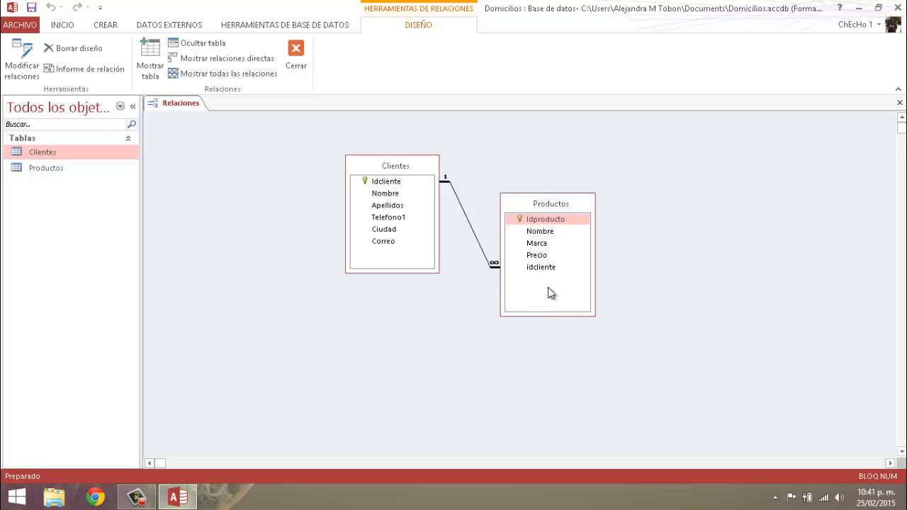
{"action": "left_click", "coordinate": [551, 219]}
- Close the Domicilios database without saving the changes to the relationships layout
{"action": "left_click", "coordinate": [902, 9]}
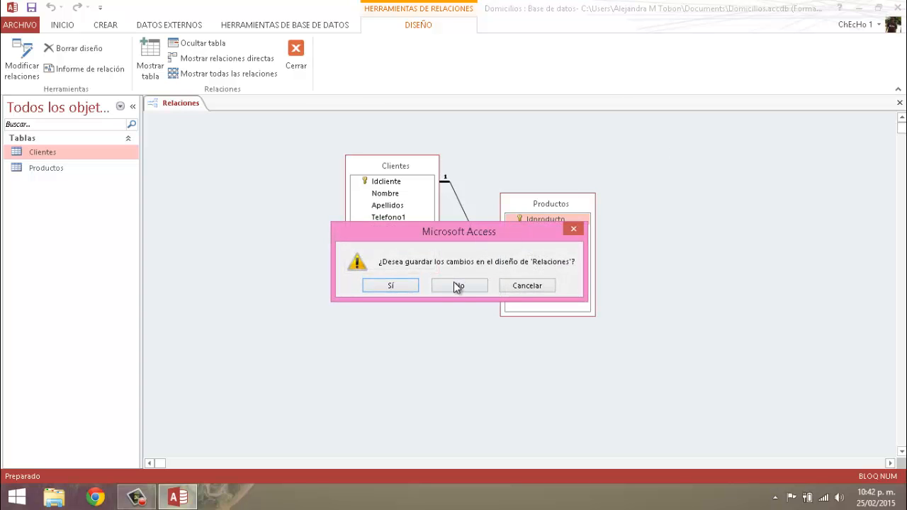
{"action": "left_click", "coordinate": [457, 285]}
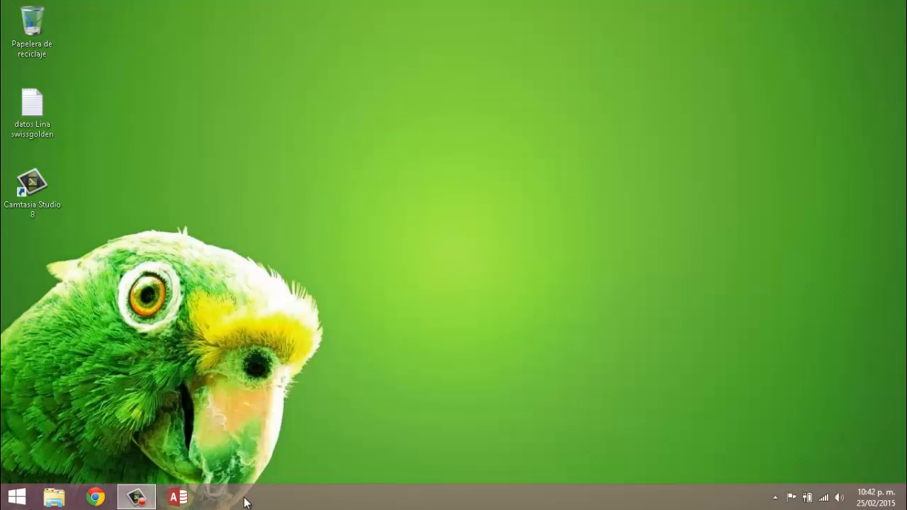
- Start Access again and create a blank desktop database named Domicilios1
{"action": "left_click", "coordinate": [178, 499]}
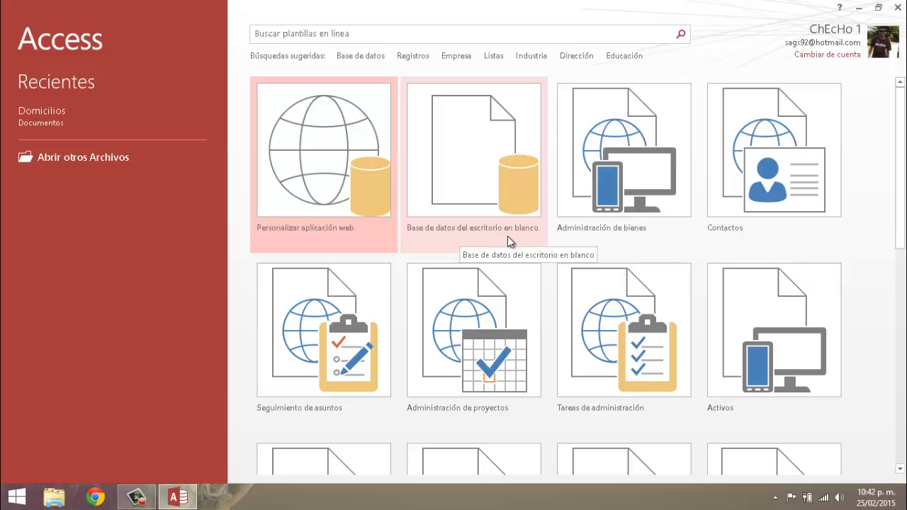
{"action": "left_click", "coordinate": [480, 164]}
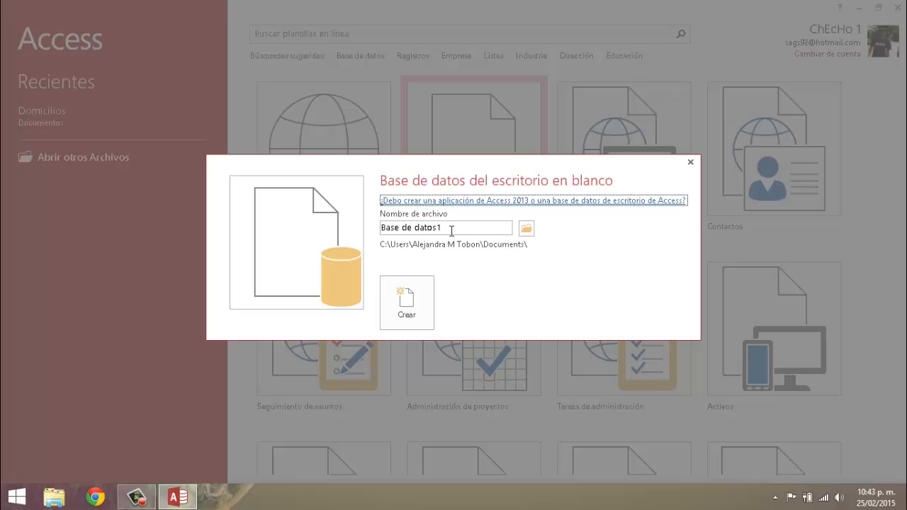
{"action": "left_click", "coordinate": [386, 227]}
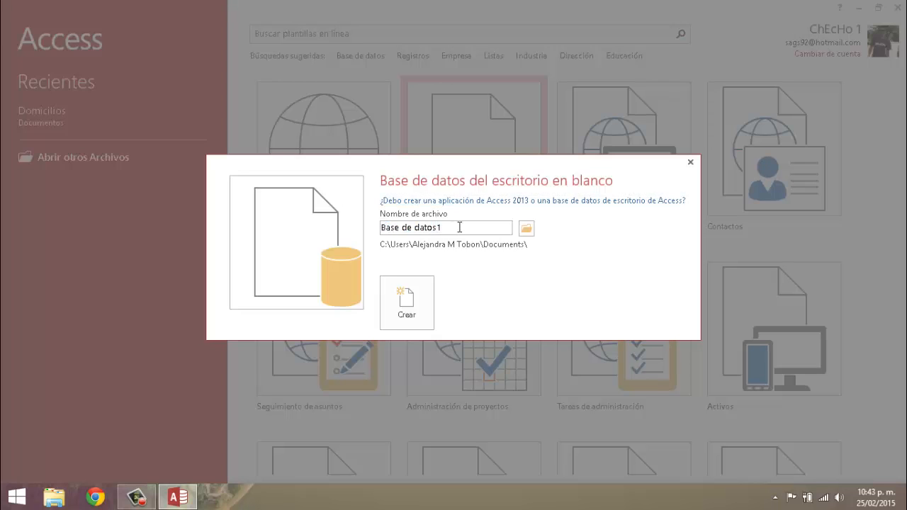
{"action": "key", "text": "BackSpace"}
{"action": "key", "text": "BackSpace"}
{"action": "key", "text": "BackSpace"}
{"action": "key", "text": "BackSpace"}
{"action": "key", "text": "BackSpace"}
{"action": "key", "text": "BackSpace"}
{"action": "key", "text": "BackSpace"}
{"action": "key", "text": "BackSpace"}
{"action": "key", "text": "BackSpace"}
{"action": "key", "text": "BackSpace"}
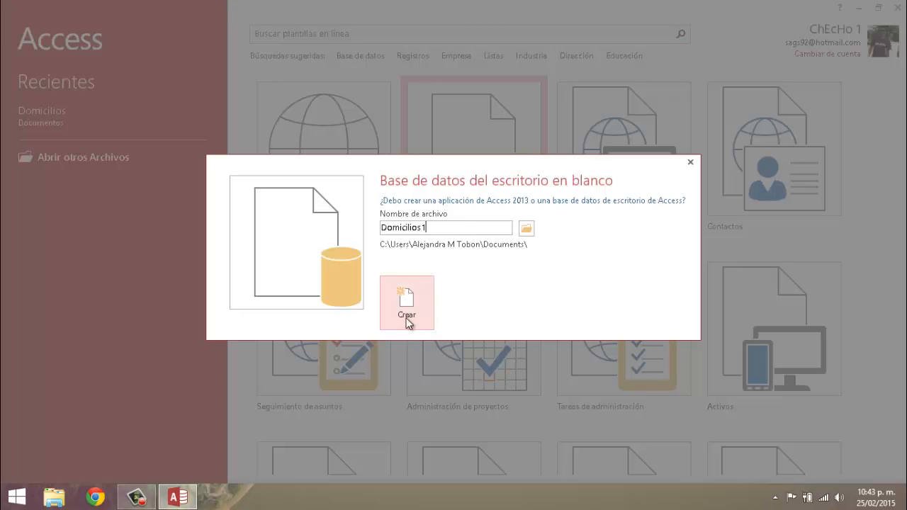
{"action": "left_click", "coordinate": [409, 306]}
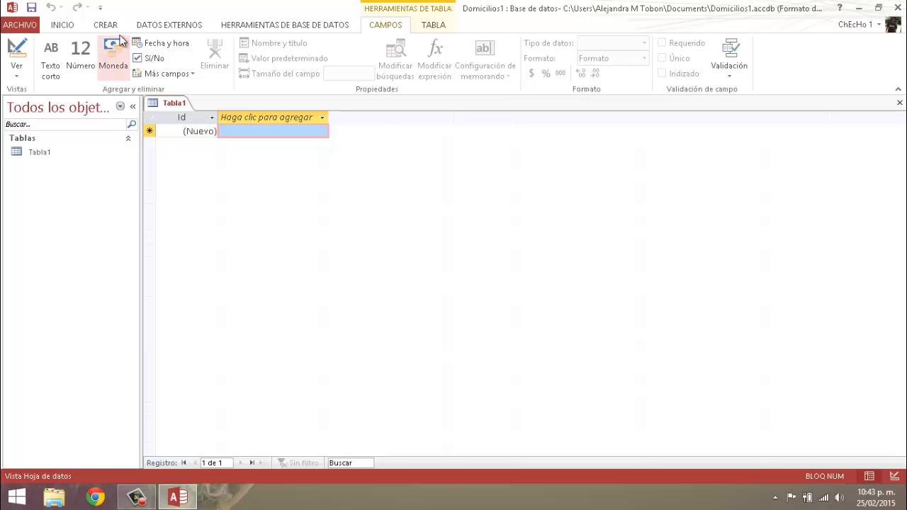
{"action": "left_click", "coordinate": [68, 25]}
{"action": "left_click", "coordinate": [103, 27]}
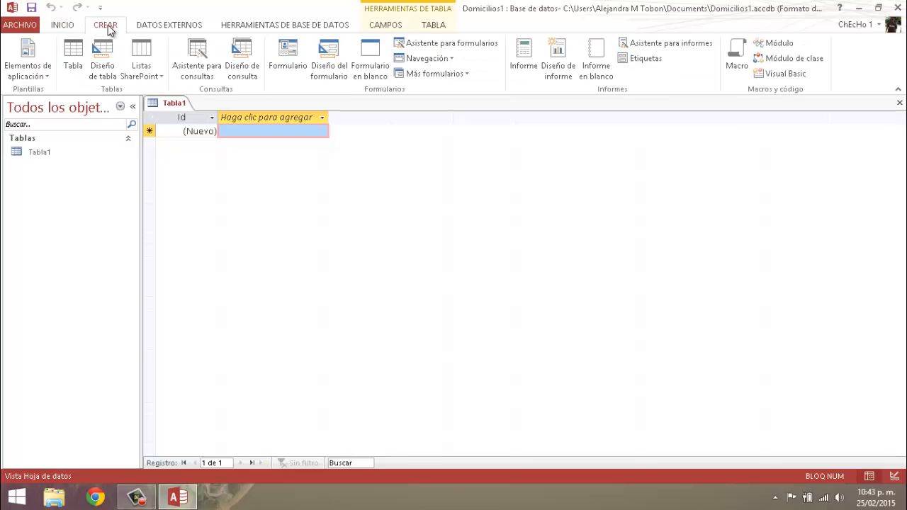
{"action": "left_click", "coordinate": [187, 27]}
{"action": "left_click", "coordinate": [283, 28]}
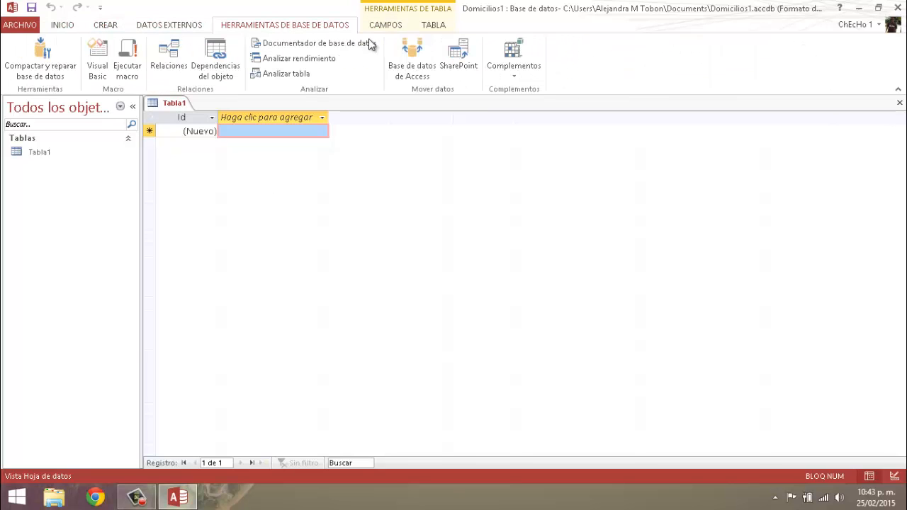
{"action": "left_click", "coordinate": [62, 26]}
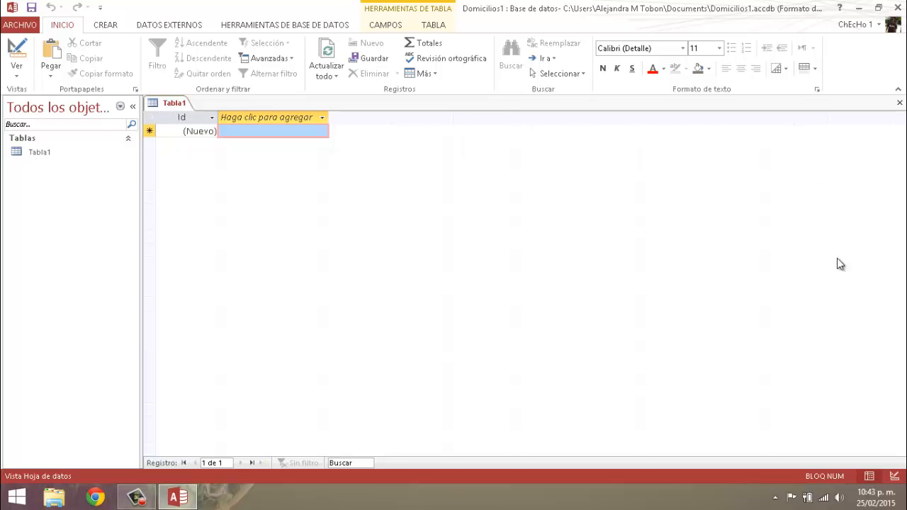
- Close the default Tabla1 datasheet in the new database
{"action": "right_click", "coordinate": [176, 106]}
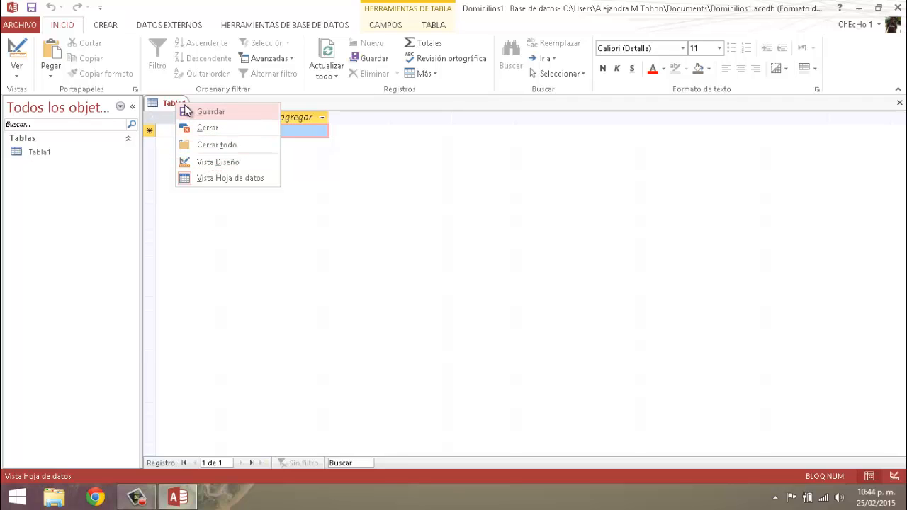
{"action": "left_click", "coordinate": [900, 105]}
{"action": "left_click", "coordinate": [898, 104]}
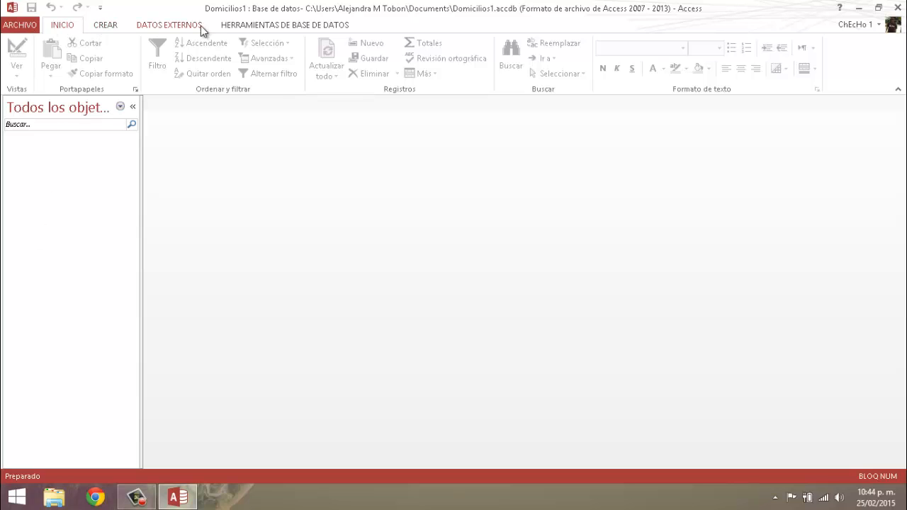
{"action": "left_click", "coordinate": [104, 25]}
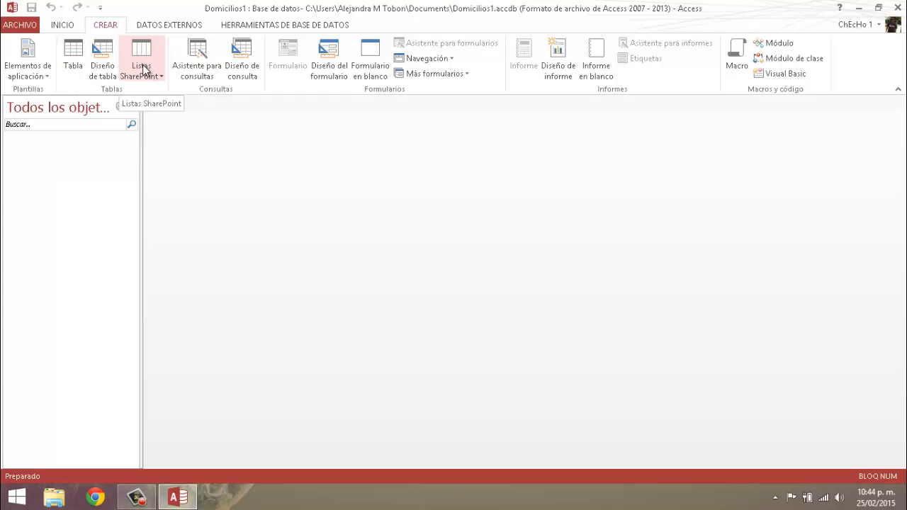
{"action": "left_click", "coordinate": [103, 62]}
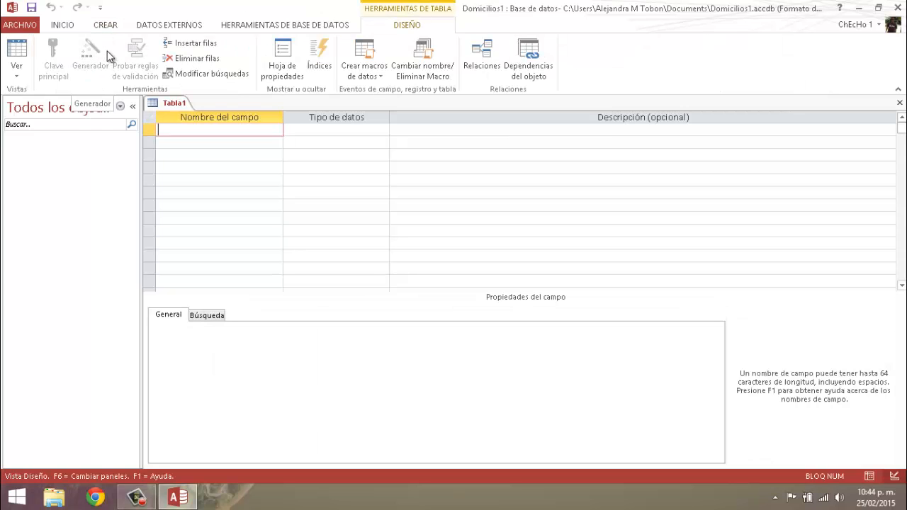
{"action": "left_click", "coordinate": [900, 103]}
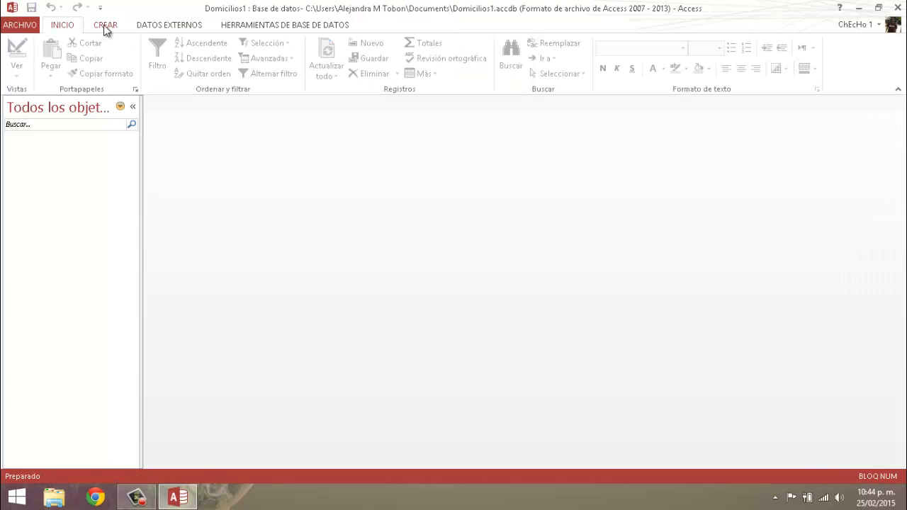
- Create a new table in Design view and add the fields Nombre and Apellidos
{"action": "left_click", "coordinate": [106, 27]}
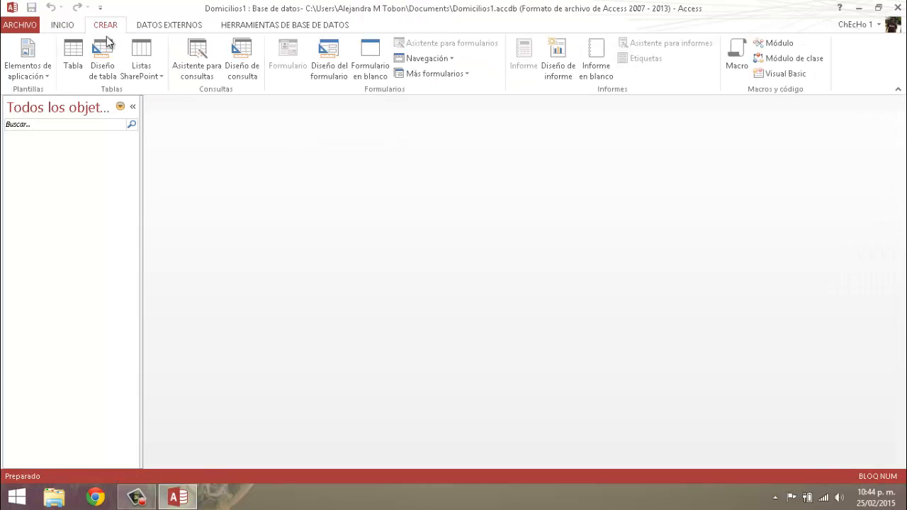
{"action": "left_click", "coordinate": [101, 60]}
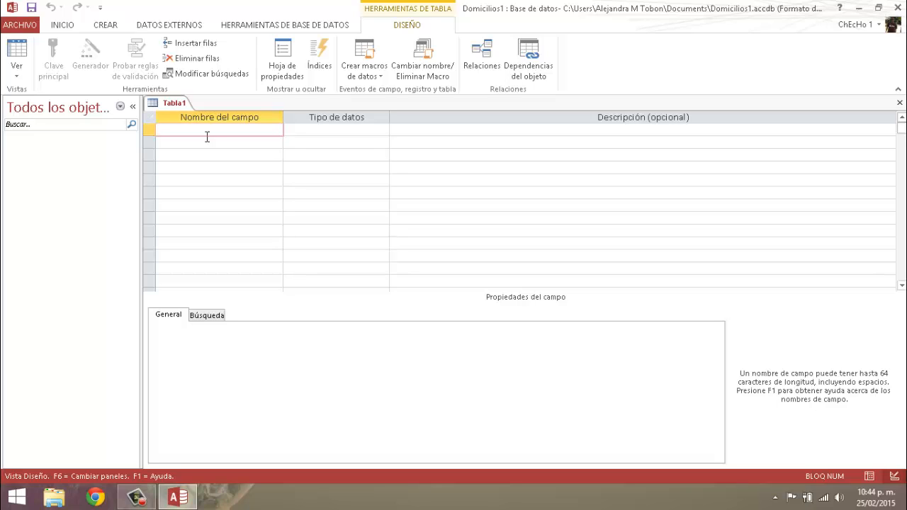
{"action": "type", "text": "Nombre"}
{"action": "left_click", "coordinate": [207, 136]}
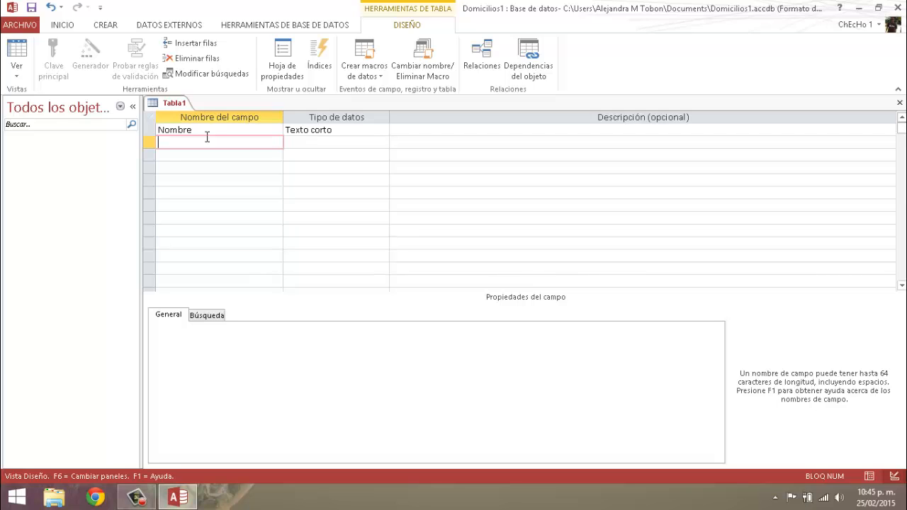
{"action": "type", "text": "Apellidos"}
{"action": "key", "text": "Down"}
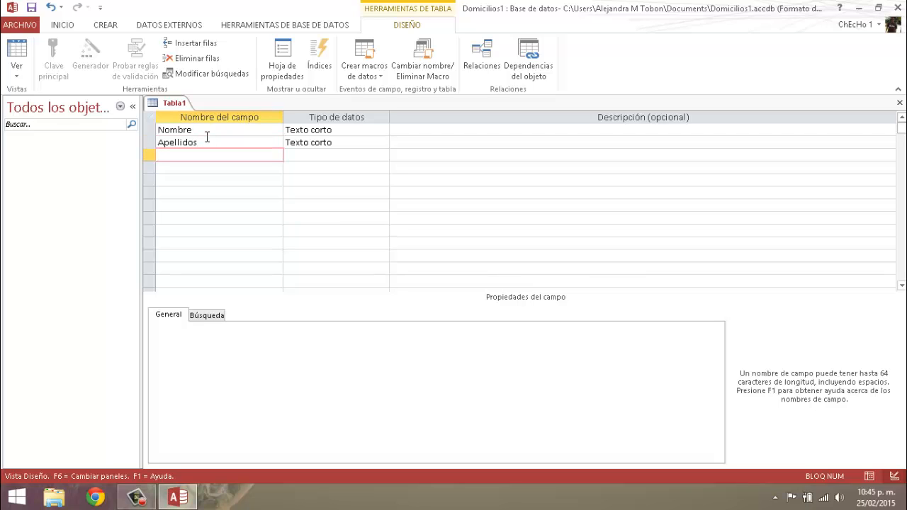
- Add the fields Telefono1, Ciudad and Correo below Apellidos in the table design
{"action": "type", "text": "Telefono1"}
{"action": "key", "text": "Down"}
{"action": "type", "text": "ciud"}
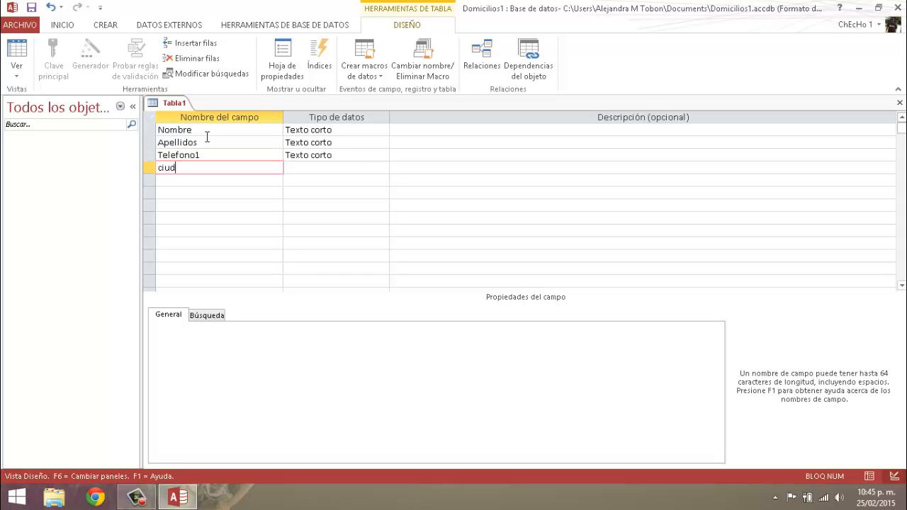
{"action": "type", "text": "ad"}
{"action": "key", "text": "BackSpace"}
{"action": "key", "text": "BackSpace"}
{"action": "key", "text": "BackSpace"}
{"action": "key", "text": "BackSpace"}
{"action": "type", "text": "Ciudad"}
{"action": "key", "text": "Down"}
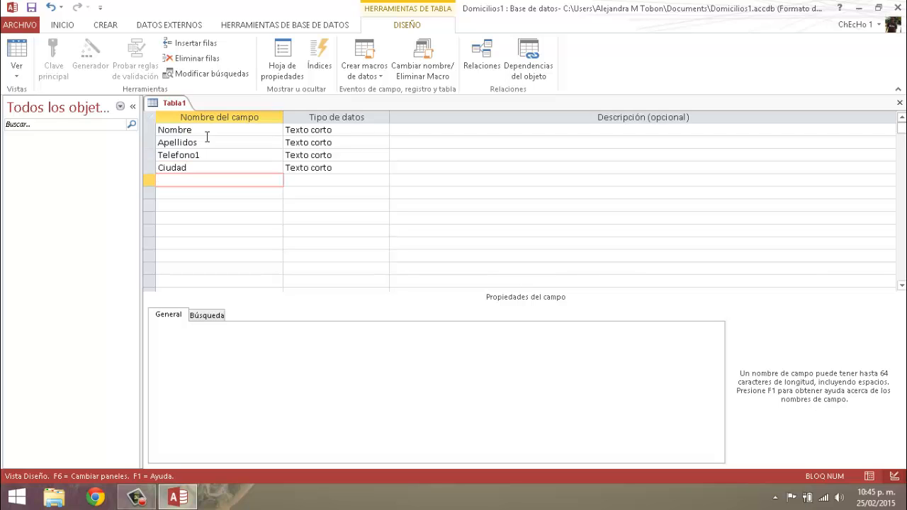
{"action": "type", "text": "Correo"}
- Describe the Nombre field as "Nombre del cliente" and the Telefono1 field as "Telefono fijo"
{"action": "left_click", "coordinate": [437, 133]}
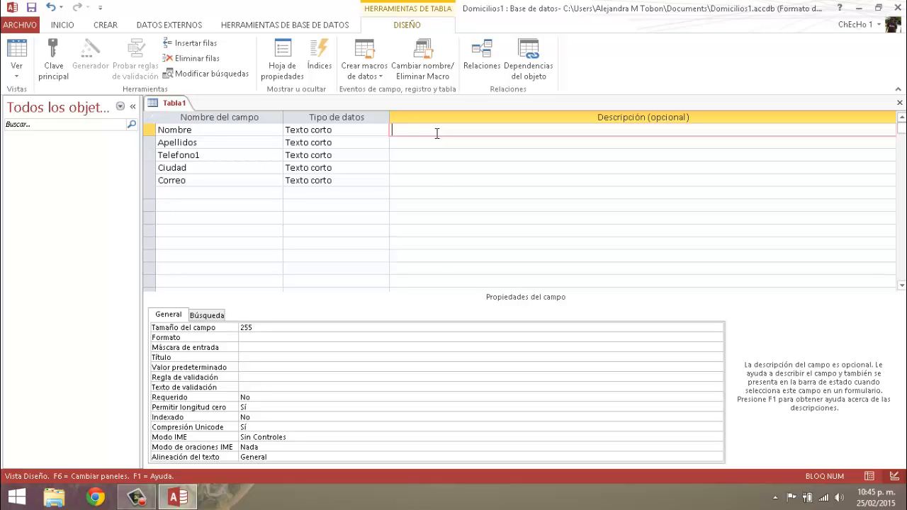
{"action": "type", "text": "Nombre del cliente"}
{"action": "left_click", "coordinate": [402, 142]}
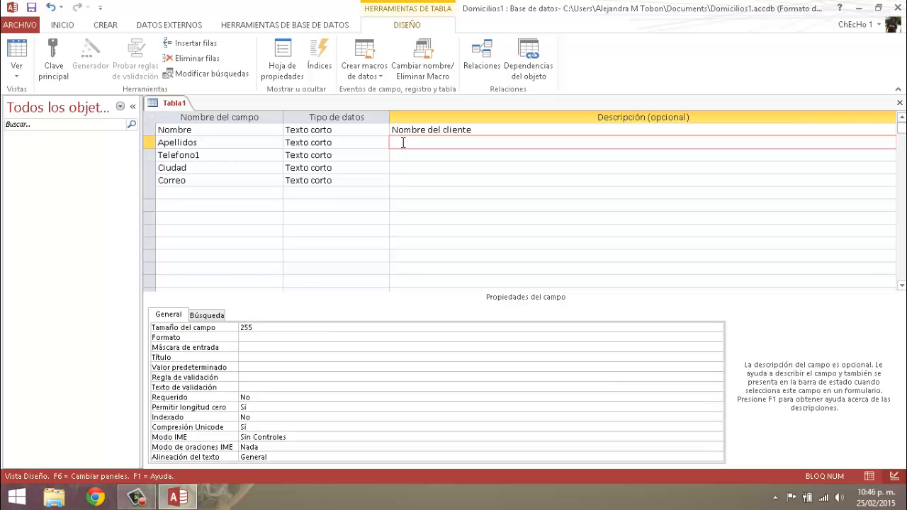
{"action": "left_click", "coordinate": [407, 155]}
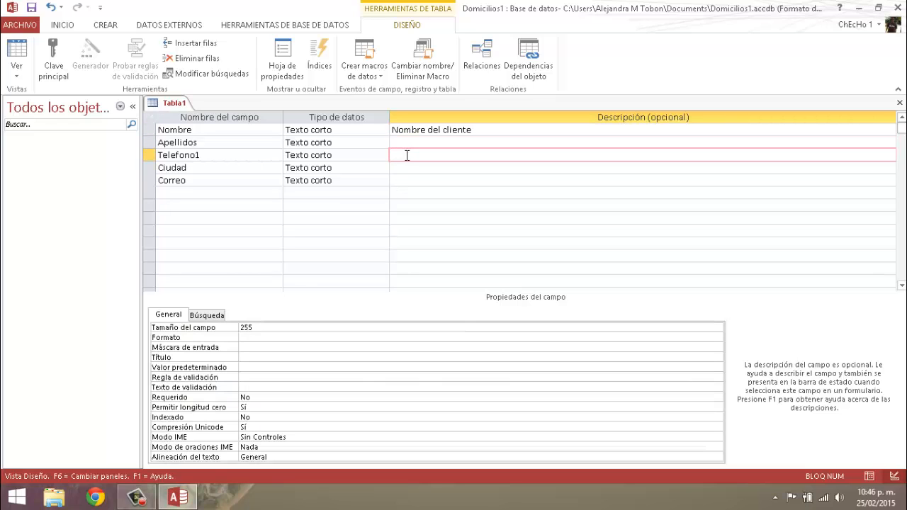
{"action": "type", "text": "Telefono fijo"}
- Describe the Ciudad field as "residencia" and the Correo field as "e-mail"
{"action": "left_click", "coordinate": [414, 169]}
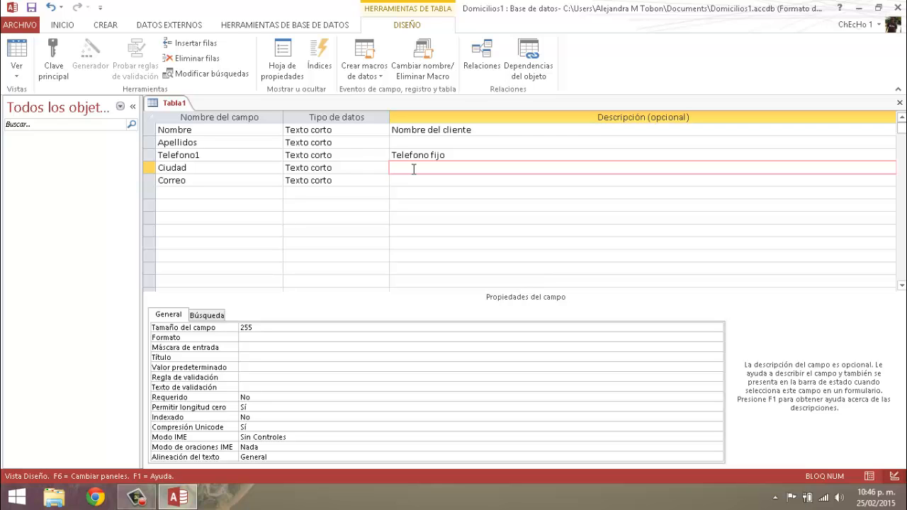
{"action": "type", "text": "residencia"}
{"action": "left_click", "coordinate": [411, 181]}
{"action": "type", "text": "e"}
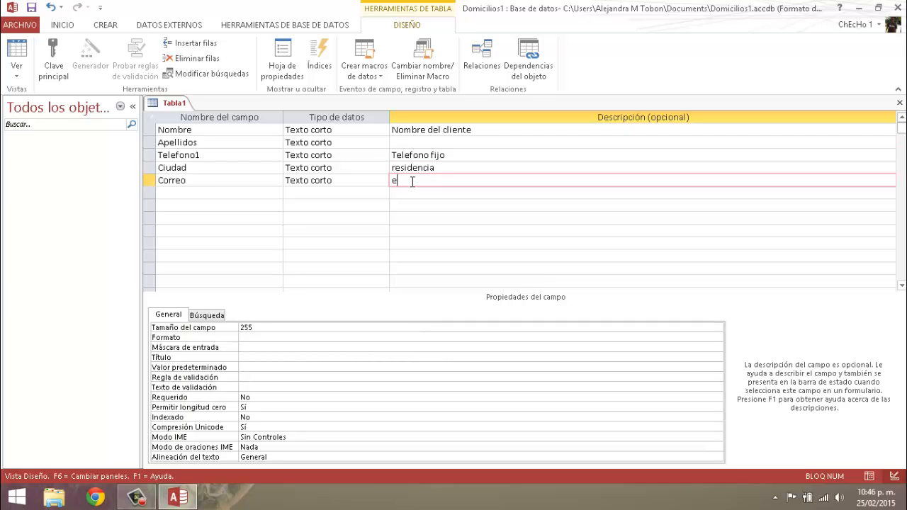
{"action": "type", "text": "-mail"}
- Review the field names in the table design one by one, from Nombre to Correo
{"action": "left_click", "coordinate": [204, 131]}
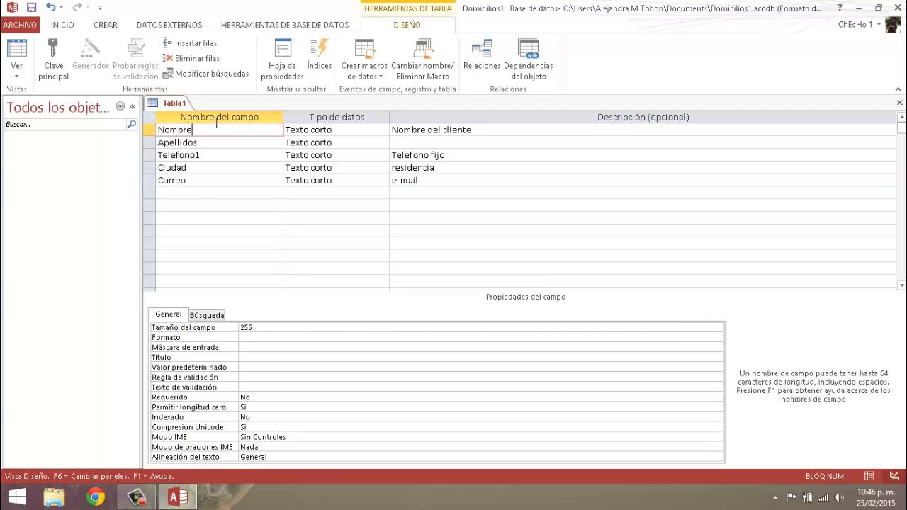
{"action": "left_click", "coordinate": [206, 145]}
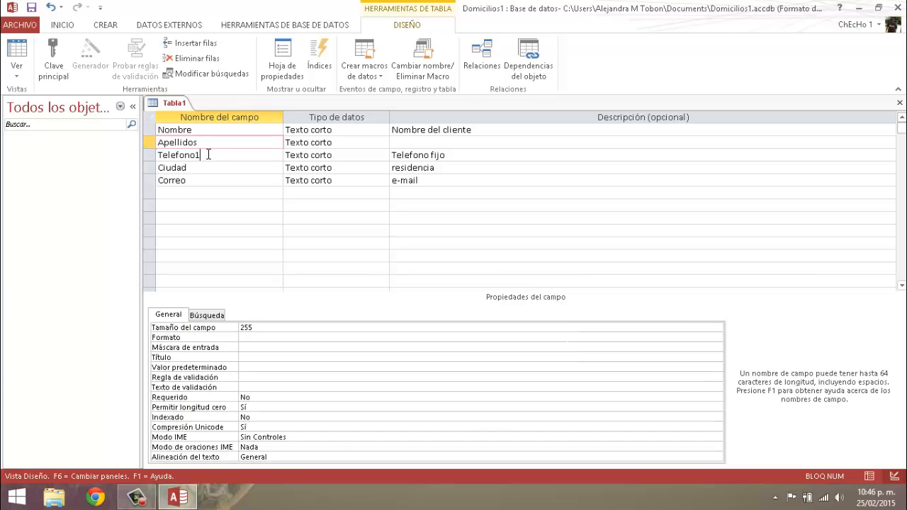
{"action": "left_click", "coordinate": [203, 168]}
{"action": "left_click", "coordinate": [203, 183]}
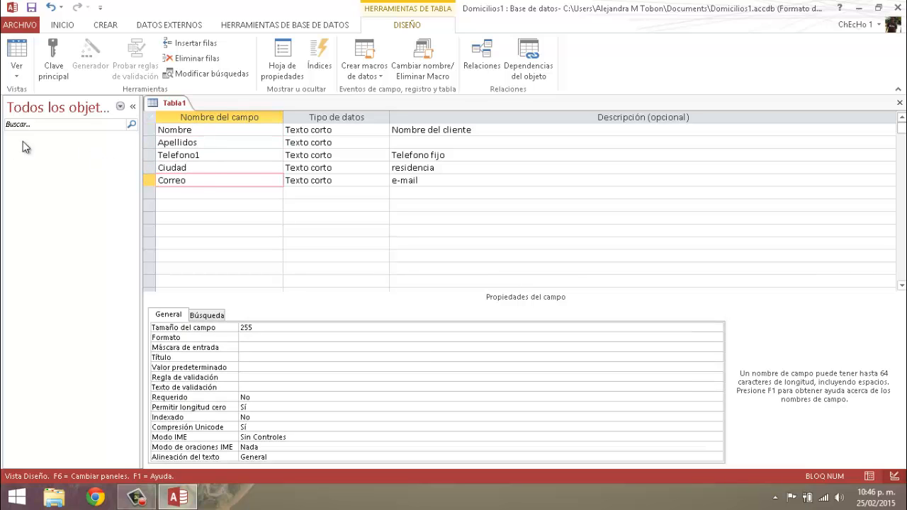
{"action": "left_click", "coordinate": [212, 130]}
{"action": "left_click", "coordinate": [209, 145]}
{"action": "left_click", "coordinate": [206, 155]}
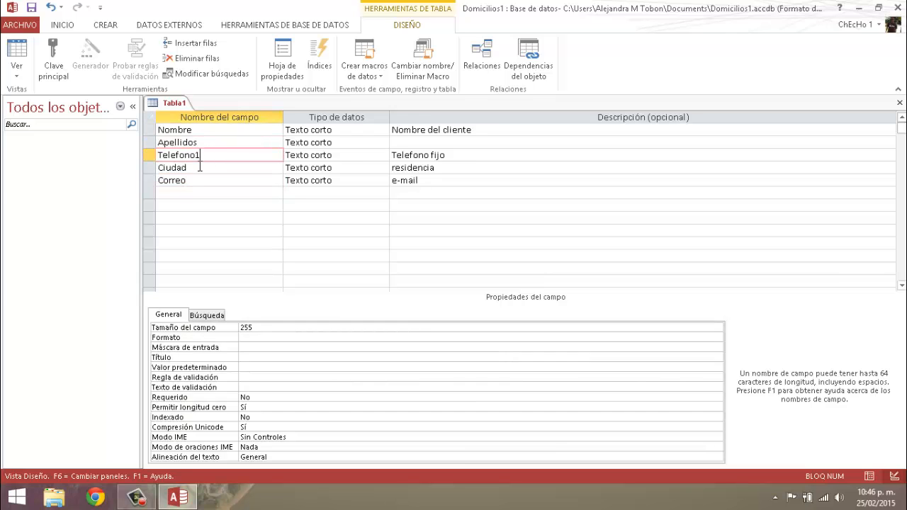
{"action": "left_click", "coordinate": [196, 166]}
{"action": "left_click", "coordinate": [274, 181]}
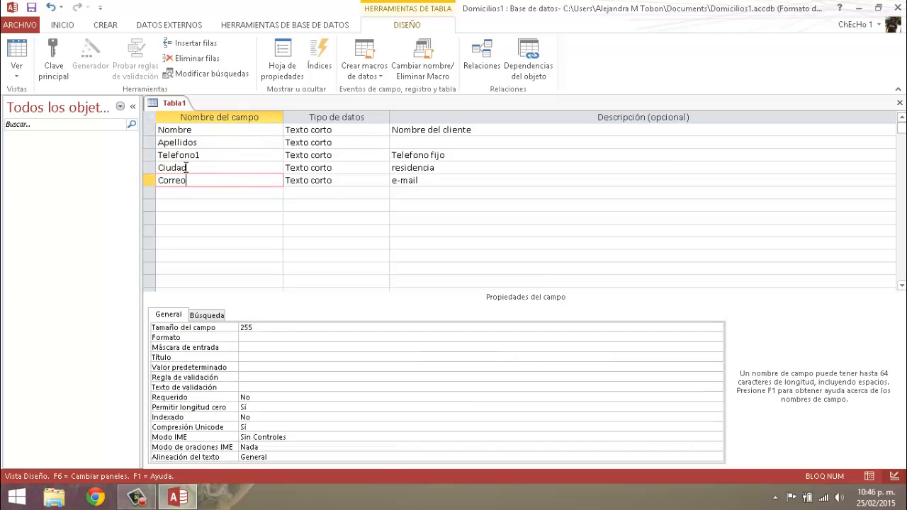
{"action": "left_click", "coordinate": [204, 130]}
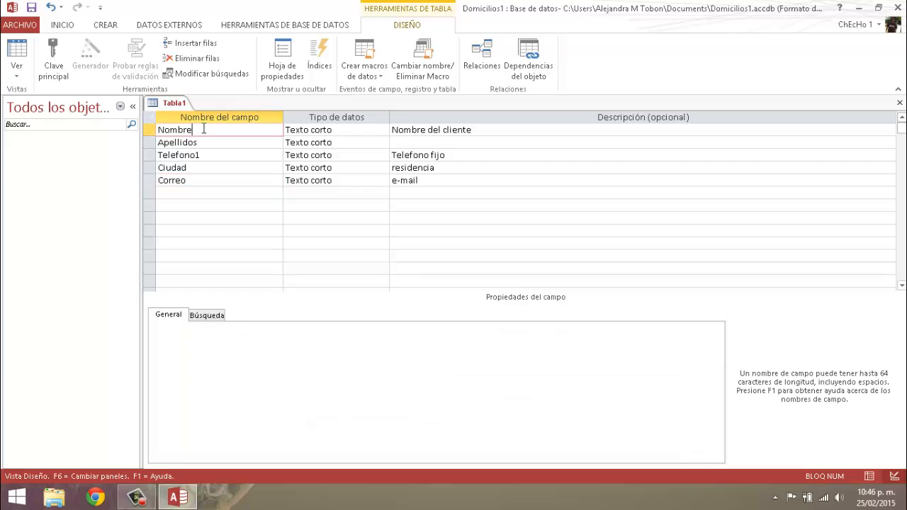
- Review the data types of the Nombre and Correo fields and the list of types available for Nombre
{"action": "left_click", "coordinate": [345, 131]}
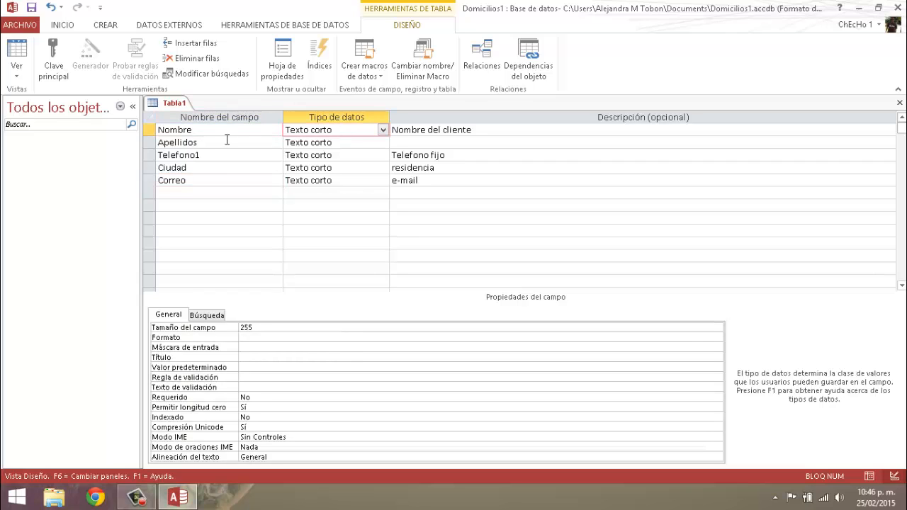
{"action": "left_click", "coordinate": [198, 181]}
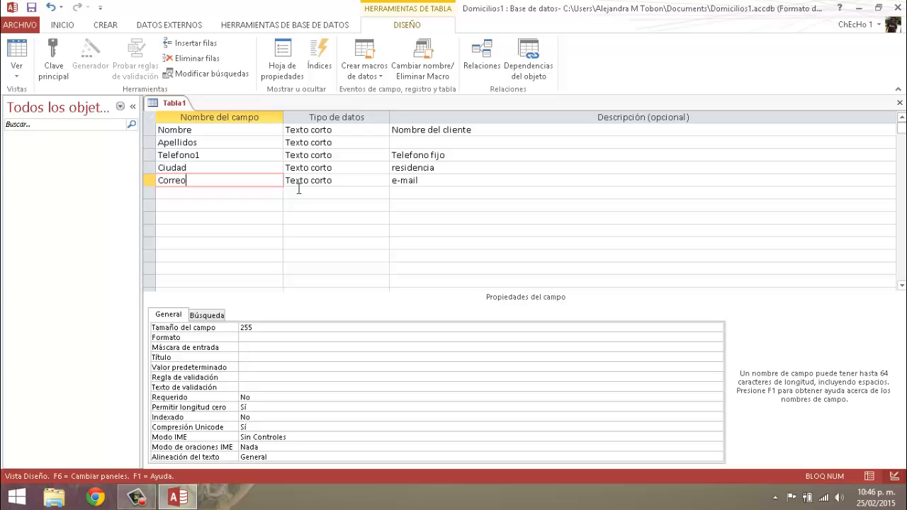
{"action": "left_click", "coordinate": [345, 182]}
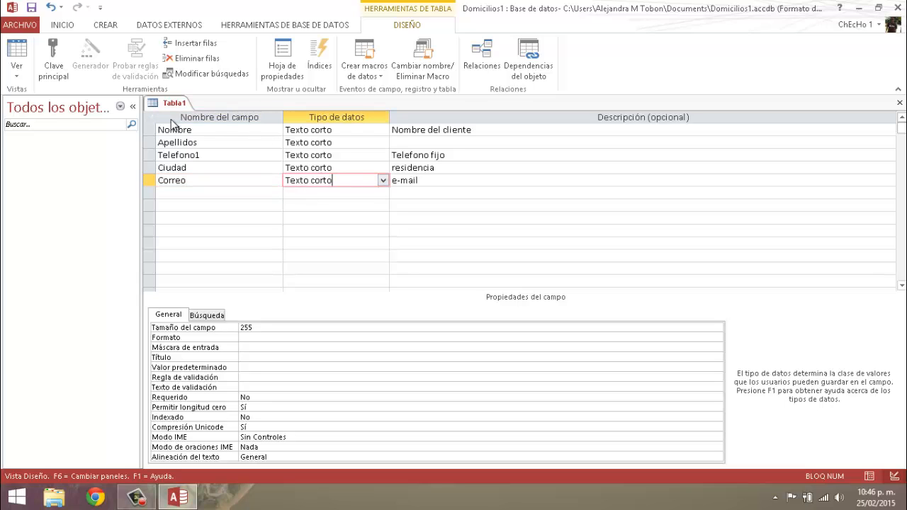
{"action": "left_click", "coordinate": [339, 130]}
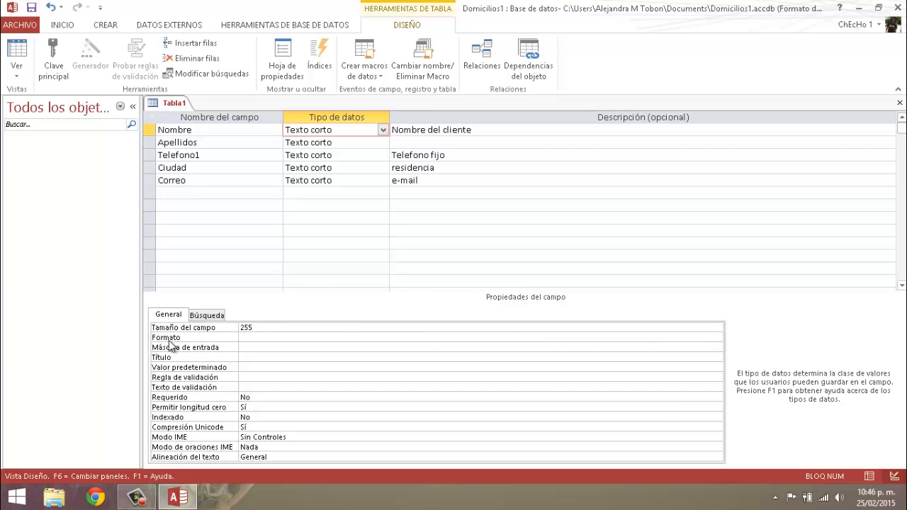
{"action": "left_click", "coordinate": [383, 130]}
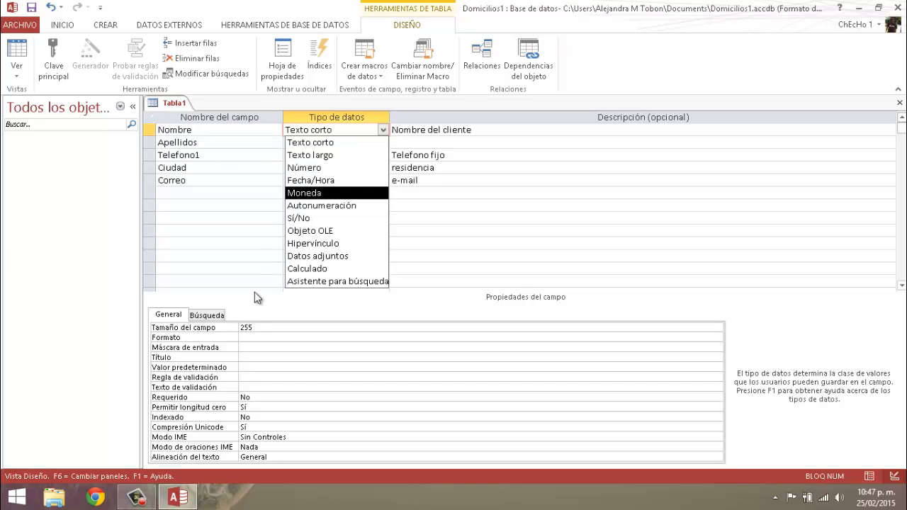
- Set the field size of the Nombre field to 50
{"action": "left_click", "coordinate": [261, 326]}
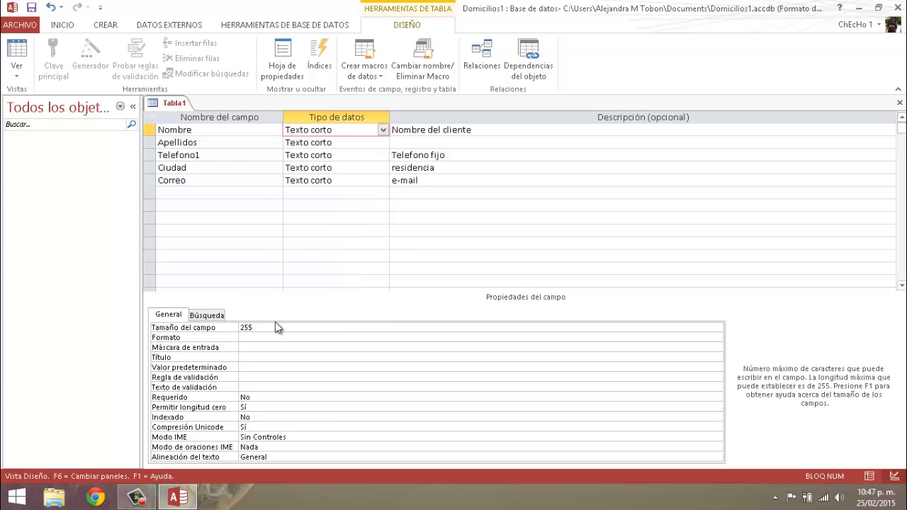
{"action": "key", "text": "BackSpace"}
{"action": "key", "text": "BackSpace"}
{"action": "key", "text": "BackSpace"}
{"action": "type", "text": "50"}
- Set the data type of the Apellidos field to Texto largo
{"action": "left_click", "coordinate": [350, 143]}
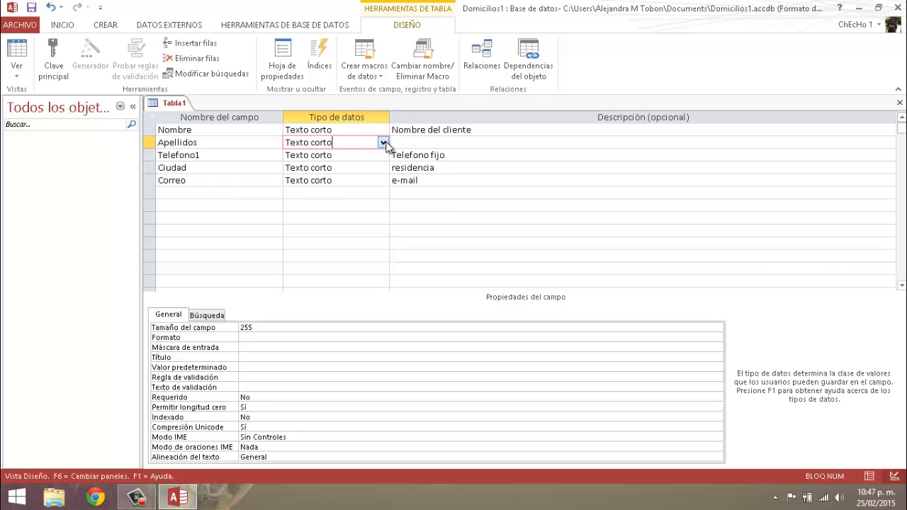
{"action": "left_click", "coordinate": [382, 143]}
{"action": "left_click", "coordinate": [325, 168]}
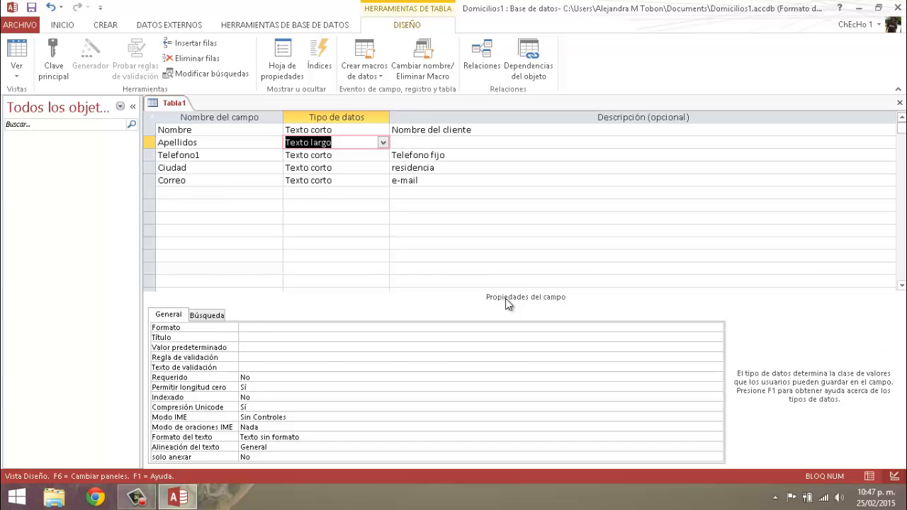
{"action": "left_click", "coordinate": [345, 154]}
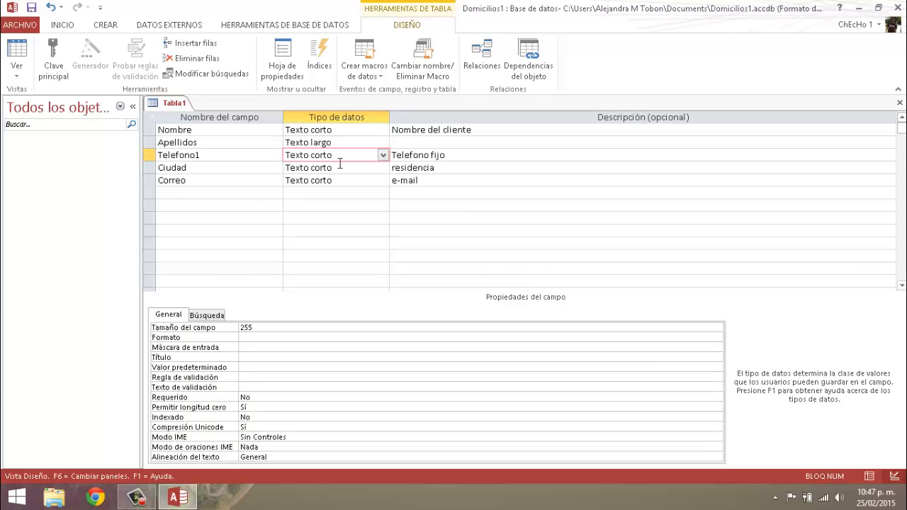
- Try to run the Asistente para búsquedas on the Ciudad field as Texto largo, and set its data type to Texto corto
{"action": "double_click", "coordinate": [338, 167]}
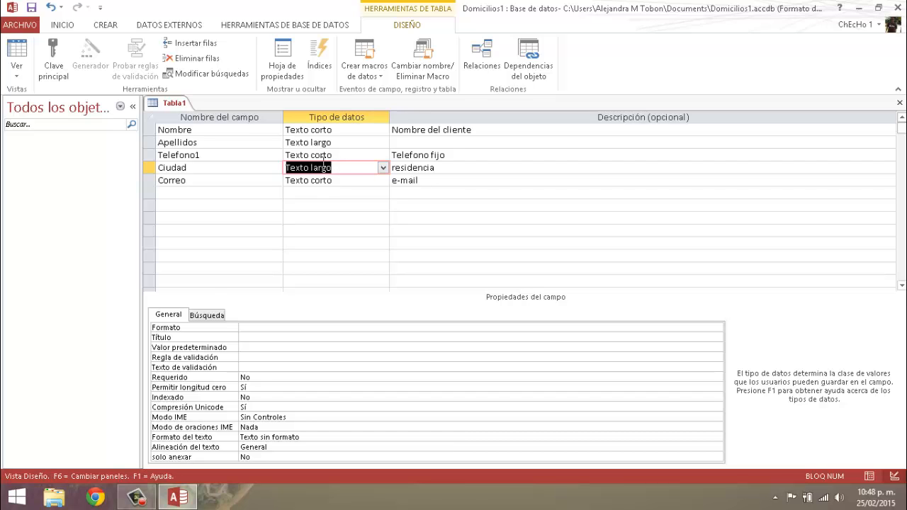
{"action": "left_click", "coordinate": [382, 167]}
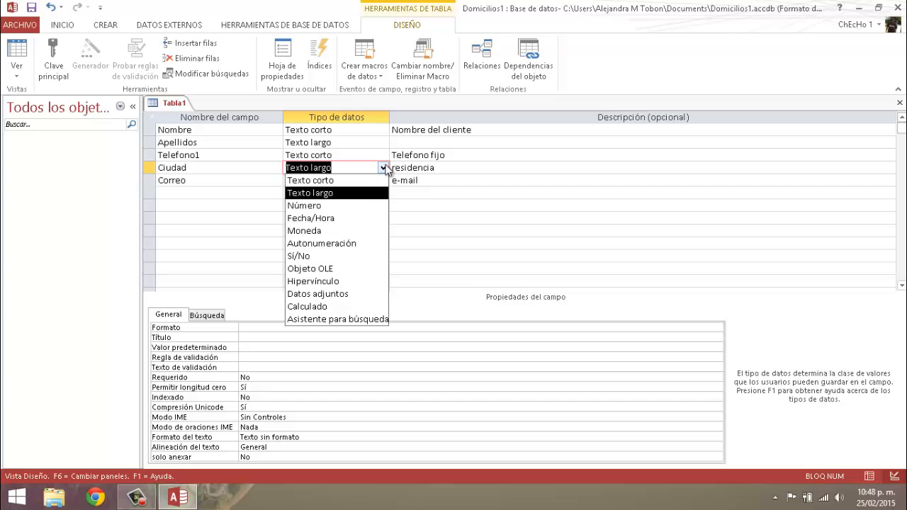
{"action": "left_click", "coordinate": [345, 168]}
{"action": "left_click", "coordinate": [225, 168]}
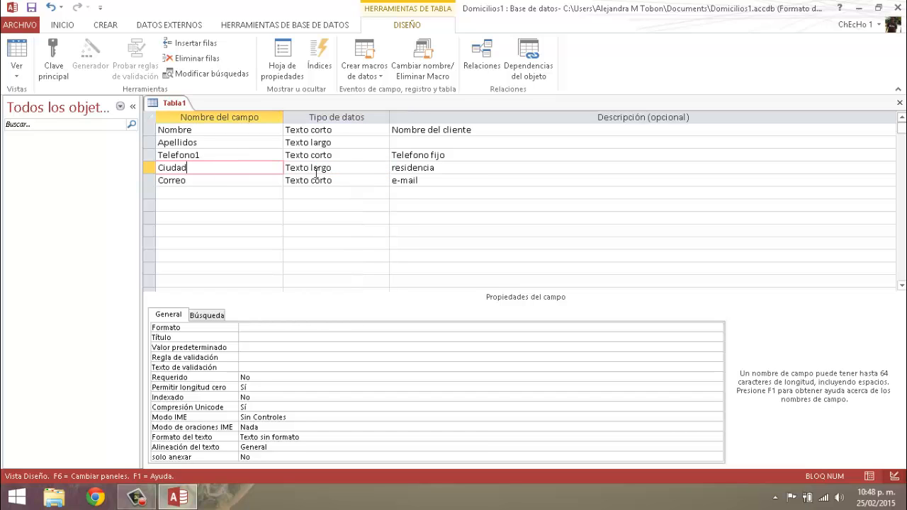
{"action": "left_click", "coordinate": [361, 164]}
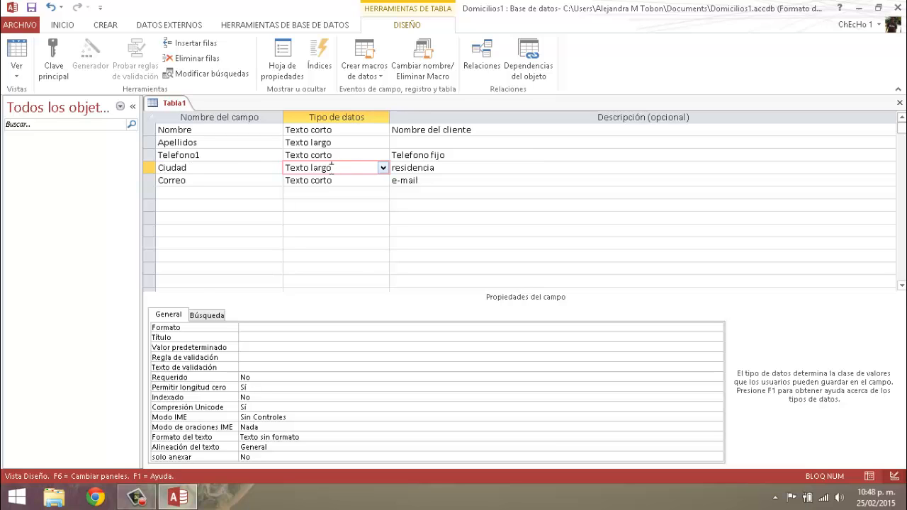
{"action": "left_click", "coordinate": [383, 169]}
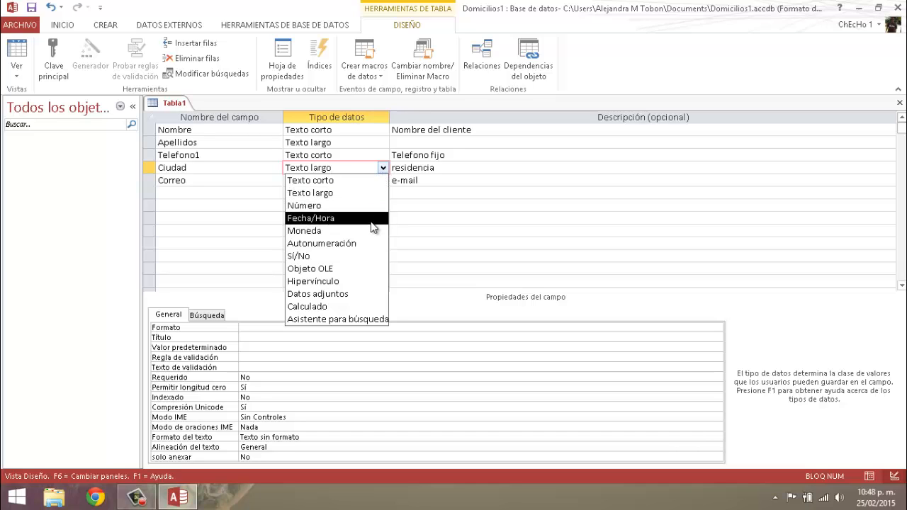
{"action": "left_click", "coordinate": [370, 320]}
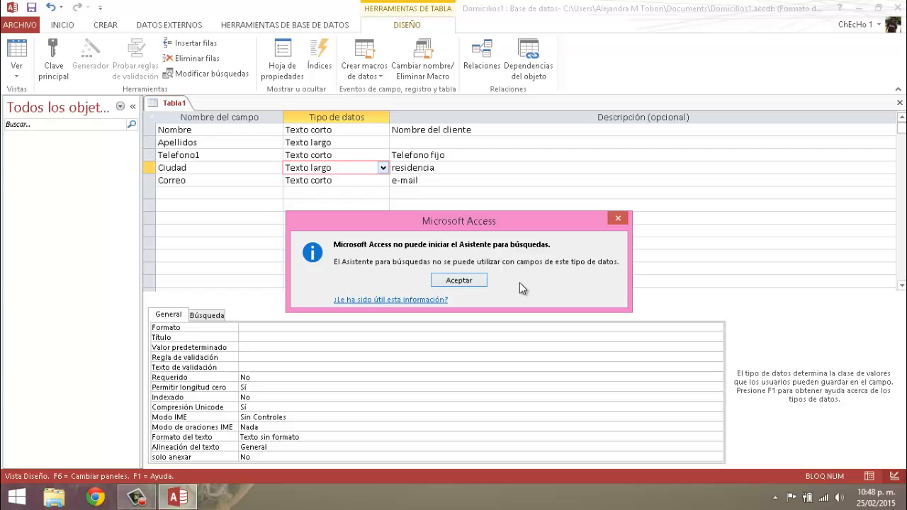
{"action": "left_click", "coordinate": [459, 280]}
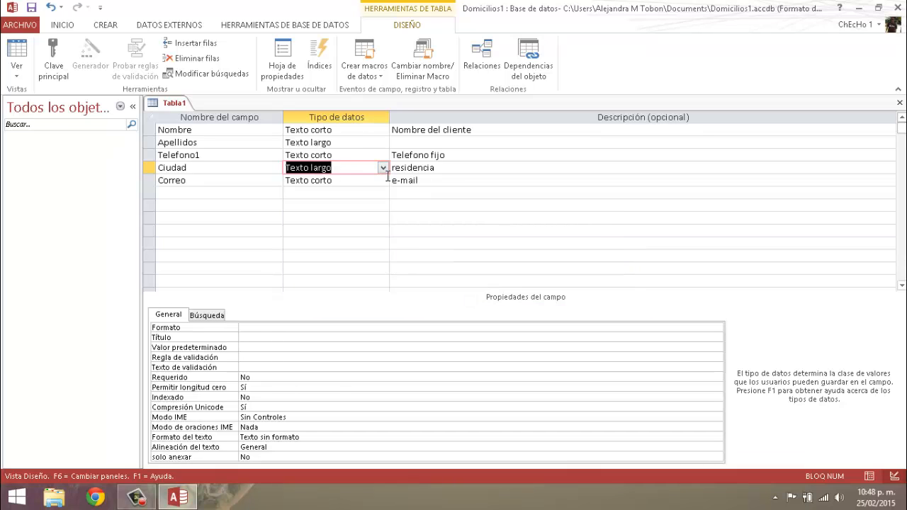
{"action": "left_click", "coordinate": [385, 168]}
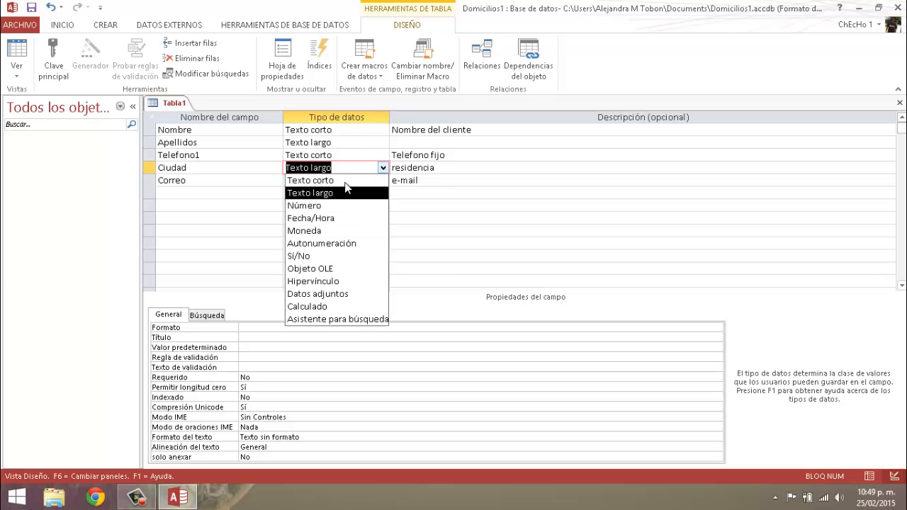
{"action": "left_click", "coordinate": [345, 181]}
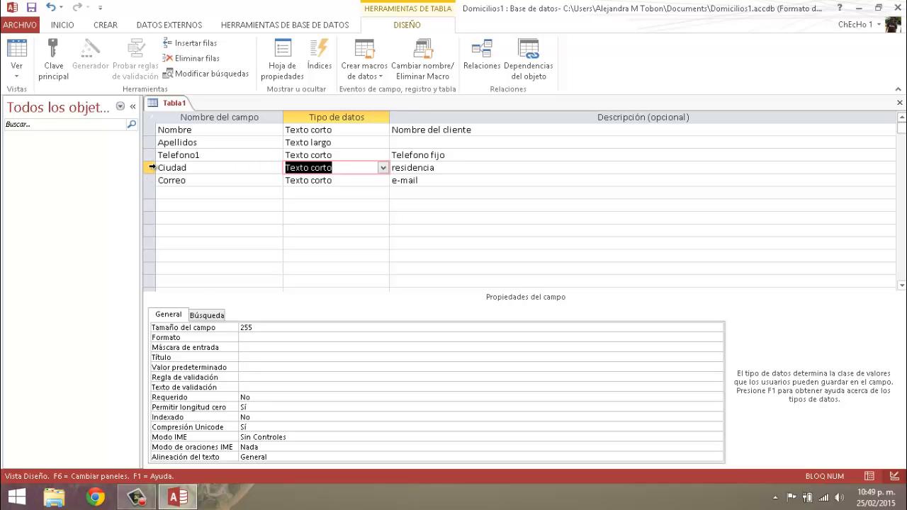
- Delete the Ciudad field's row and add a new Ciudad field below Correo
{"action": "right_click", "coordinate": [151, 167]}
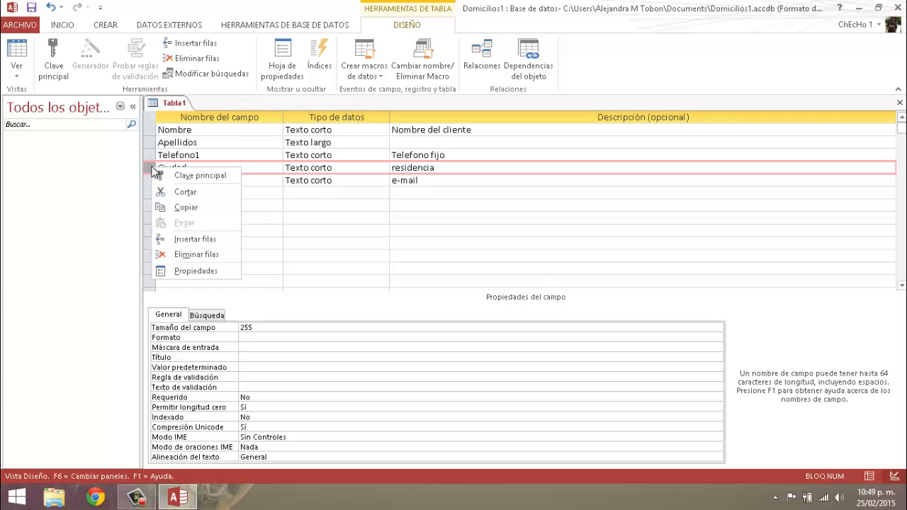
{"action": "left_click", "coordinate": [182, 253]}
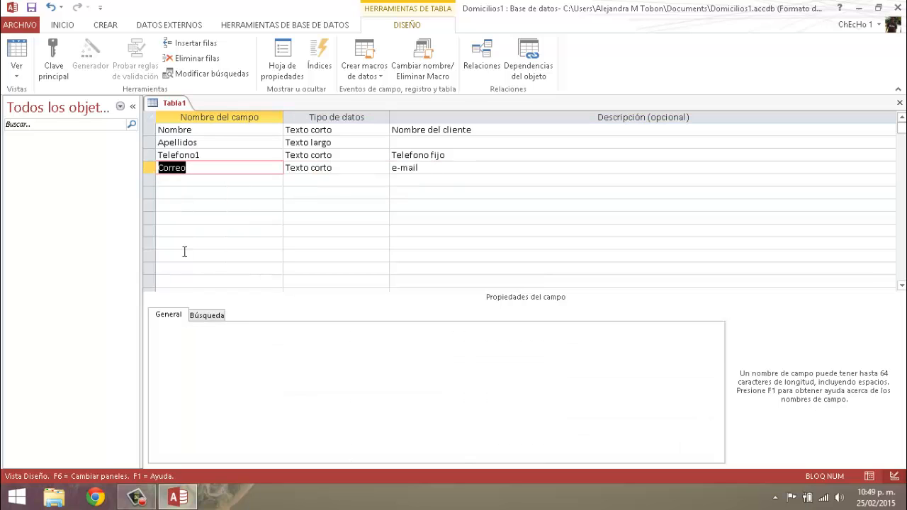
{"action": "right_click", "coordinate": [163, 182]}
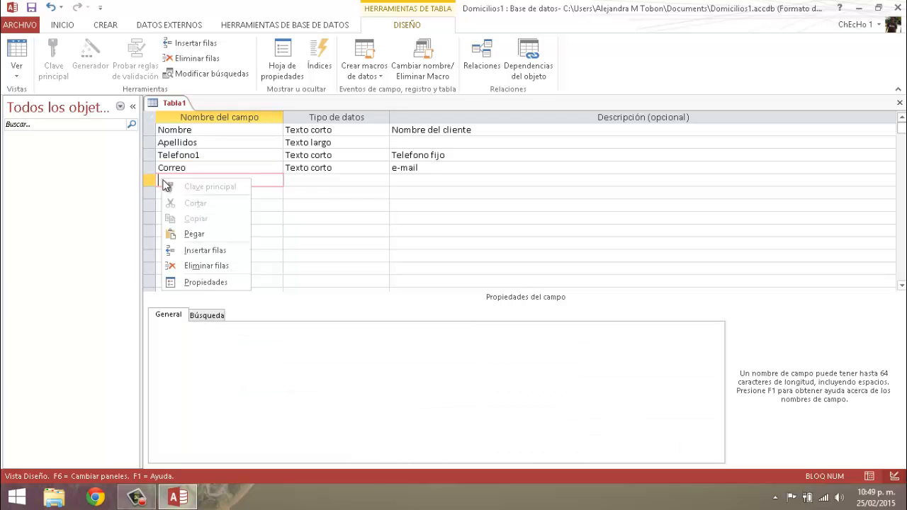
{"action": "left_click", "coordinate": [160, 183]}
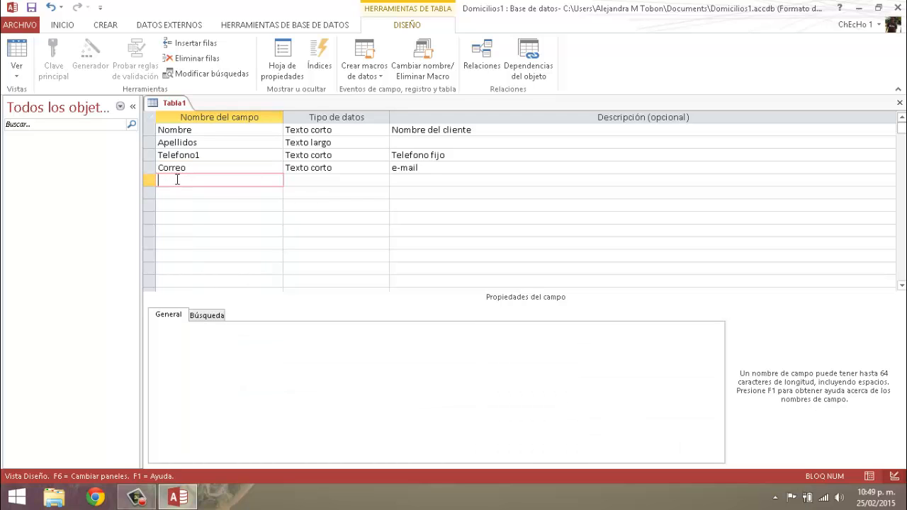
{"action": "type", "text": "Ciudad"}
{"action": "left_click", "coordinate": [314, 169]}
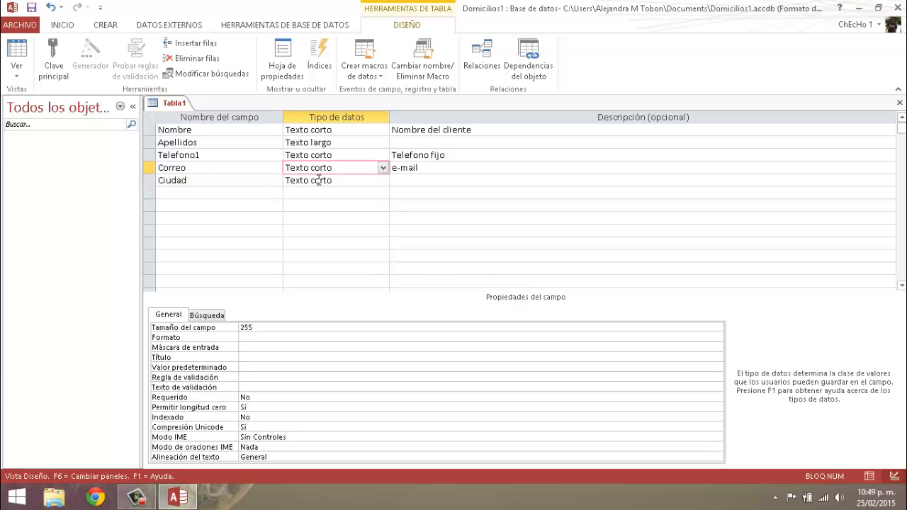
- Start the Asistente para búsquedas for the new Ciudad field, choosing to type in the lookup values manually
{"action": "left_click", "coordinate": [340, 181]}
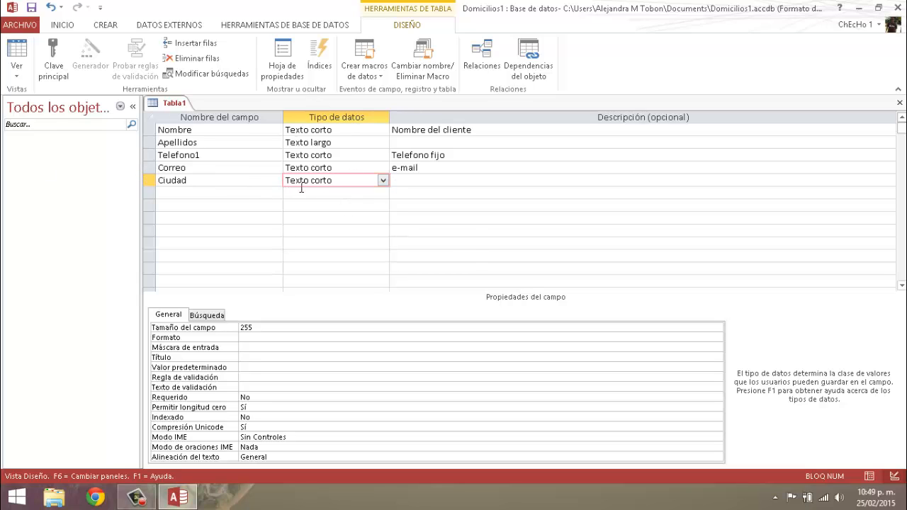
{"action": "left_click", "coordinate": [382, 181]}
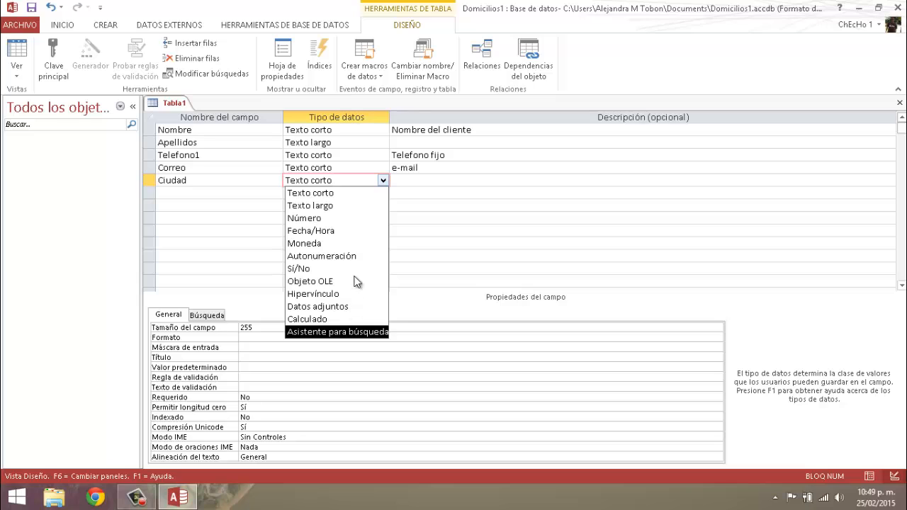
{"action": "left_click", "coordinate": [351, 332]}
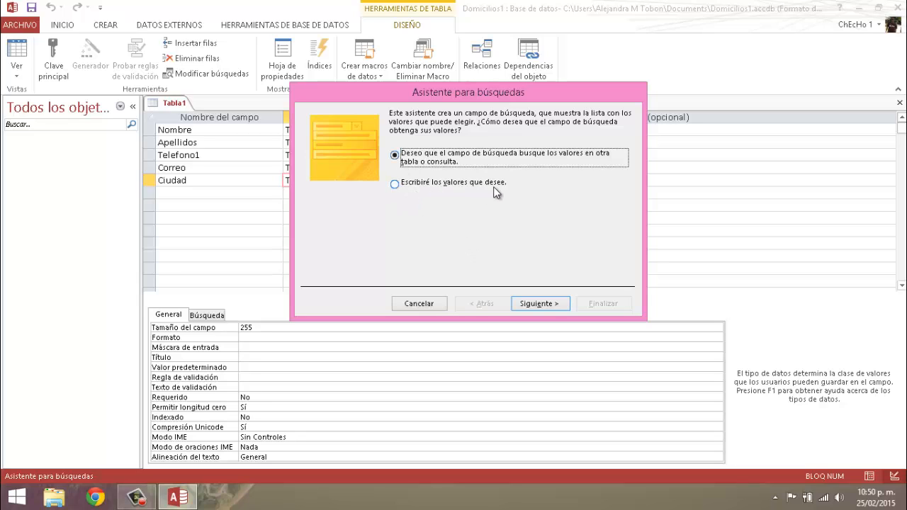
{"action": "left_click", "coordinate": [395, 185]}
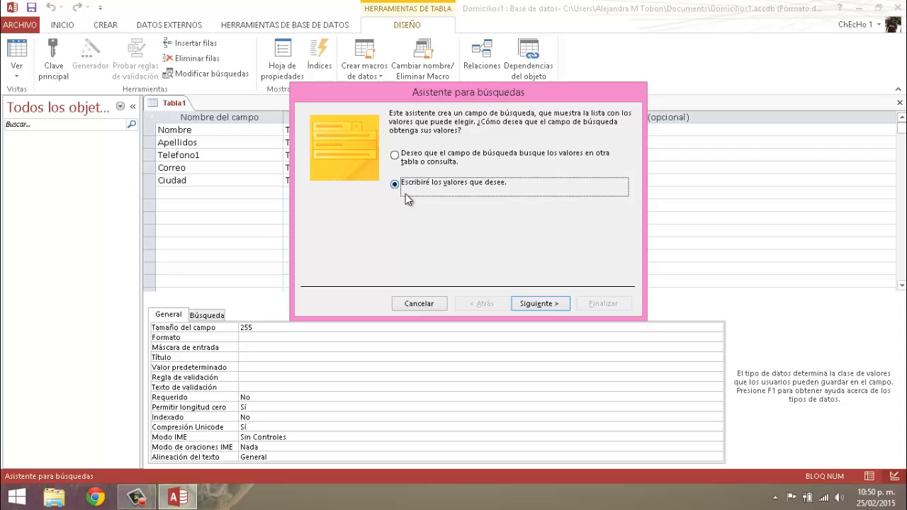
{"action": "left_click", "coordinate": [537, 303]}
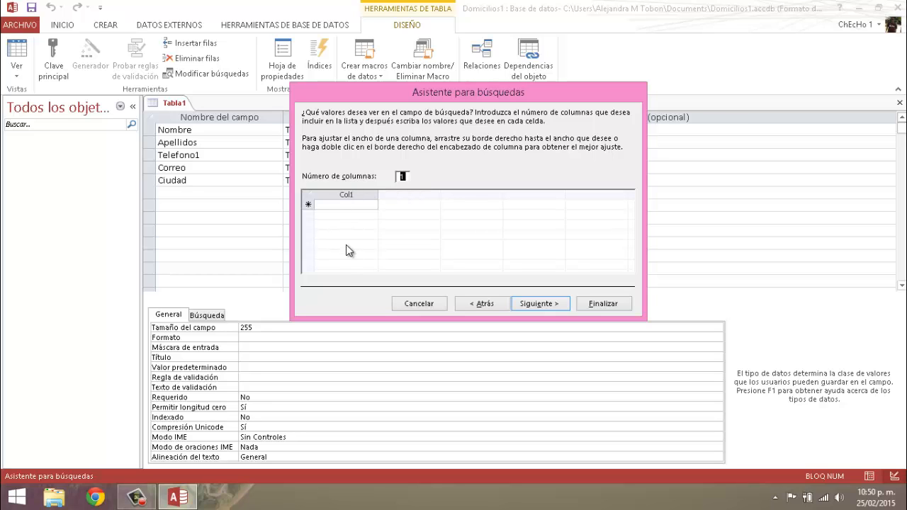
- Enter Medellin, Bogota and Cali as the lookup values in the wizard's single column
{"action": "left_click", "coordinate": [343, 204]}
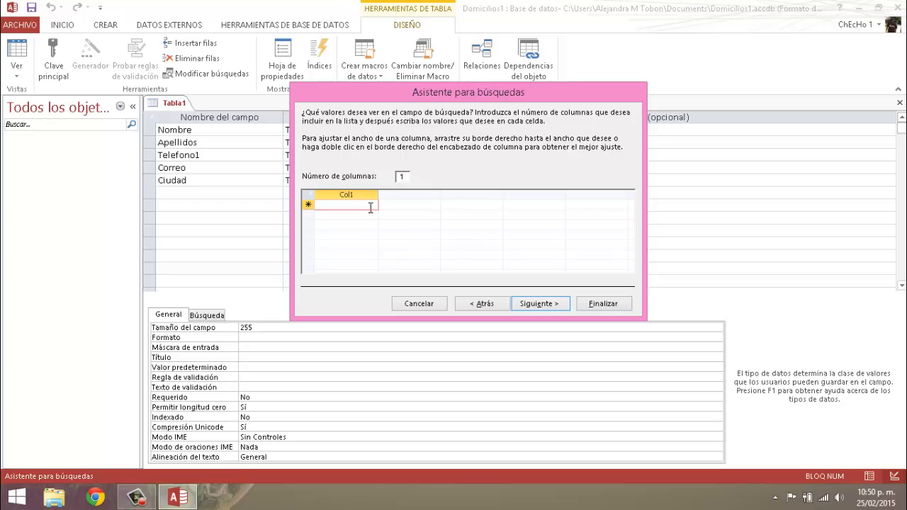
{"action": "type", "text": "Me"}
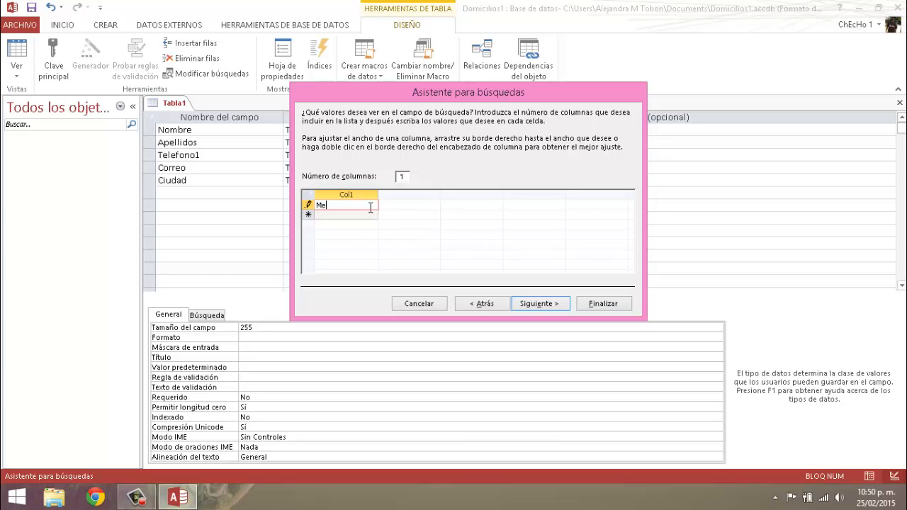
{"action": "type", "text": "dellin"}
{"action": "key", "text": "Return"}
{"action": "type", "text": "Bogota"}
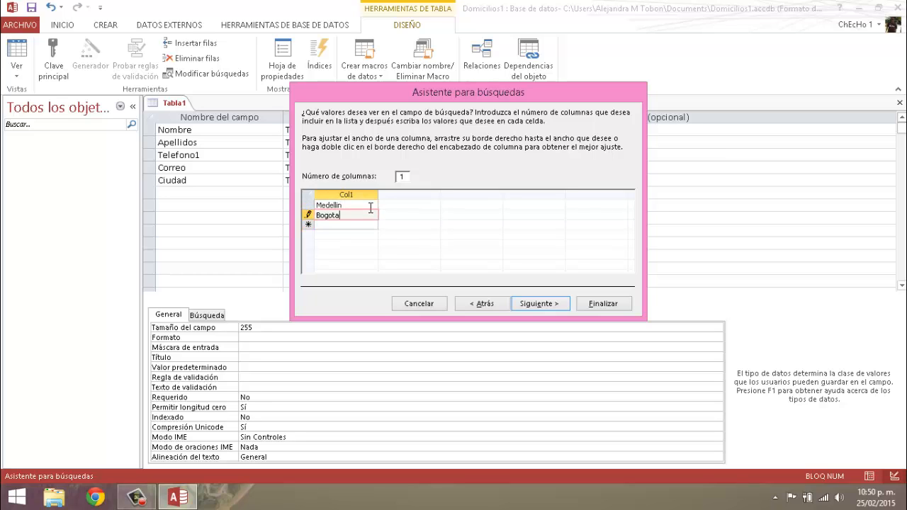
{"action": "key", "text": "Return"}
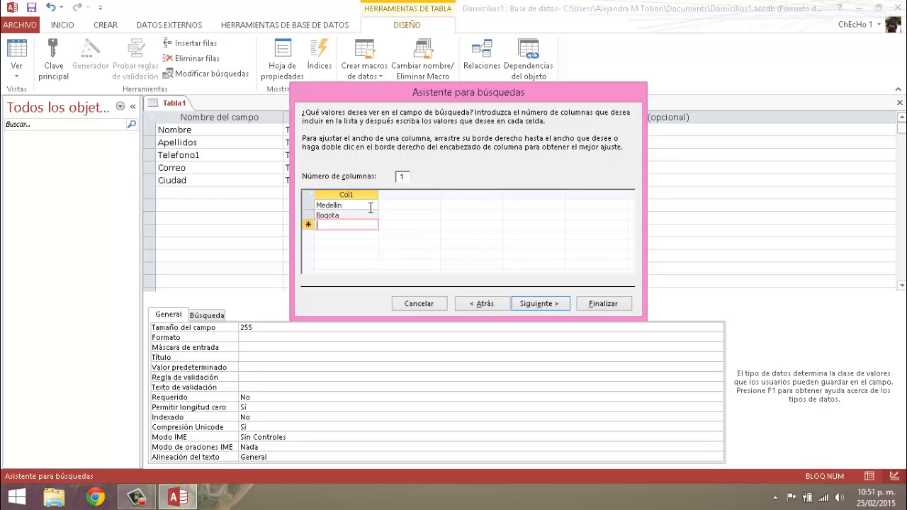
{"action": "type", "text": "Cali"}
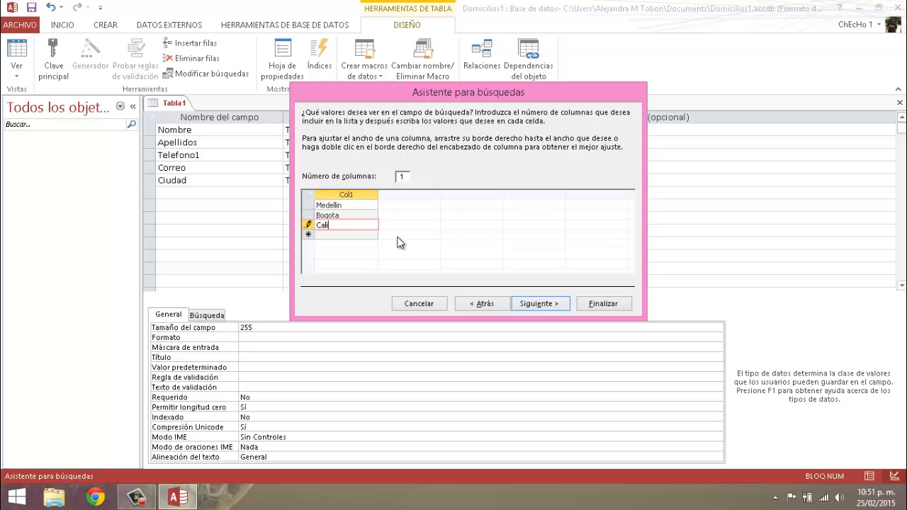
- Limit entries to the list, keep the label Ciudad, and finish the lookup wizard
{"action": "left_click", "coordinate": [538, 303]}
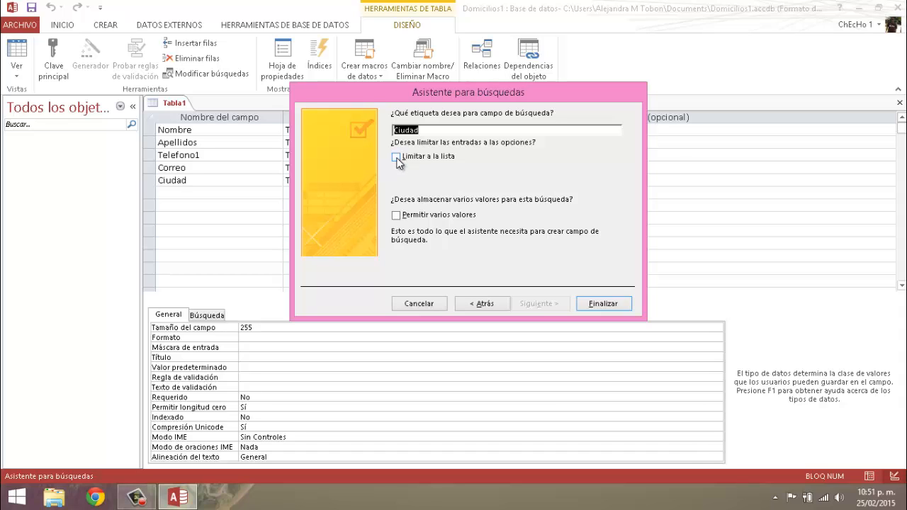
{"action": "left_click", "coordinate": [396, 158]}
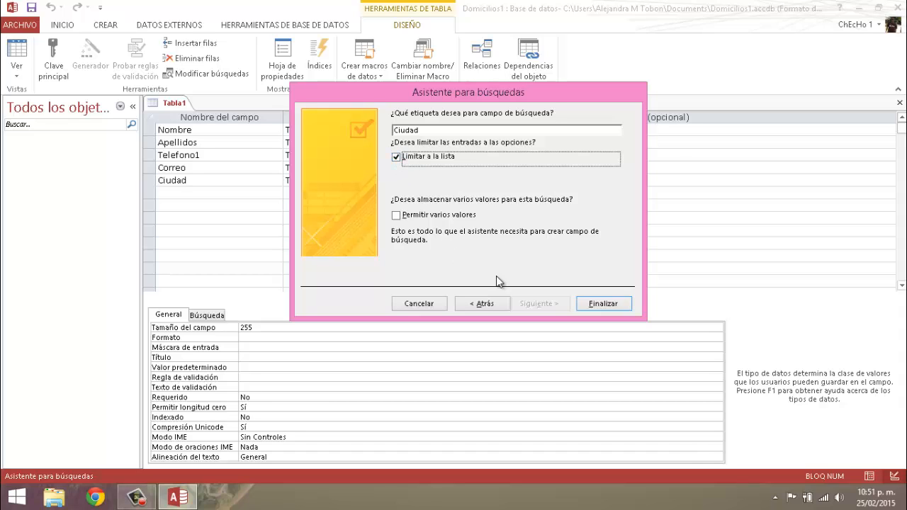
{"action": "left_click", "coordinate": [608, 304]}
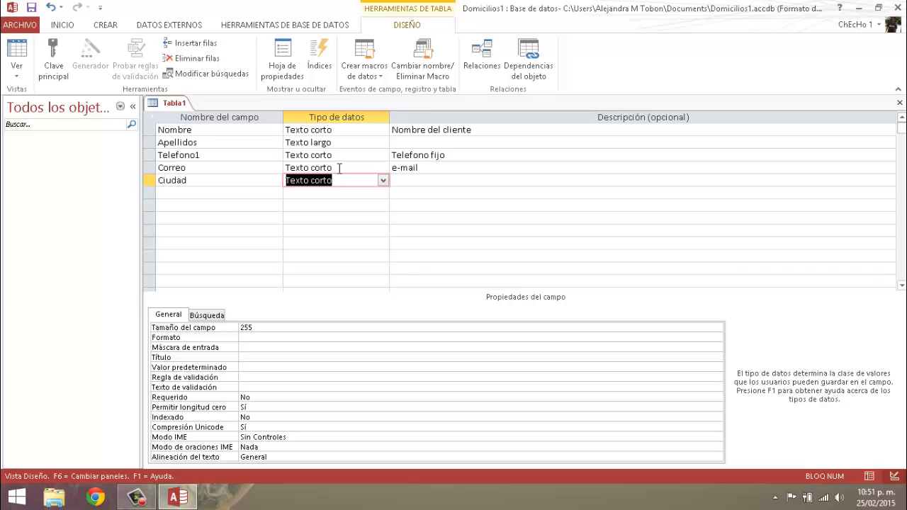
- Change the Correo field's data type to Hipervínculo
{"action": "left_click", "coordinate": [361, 167]}
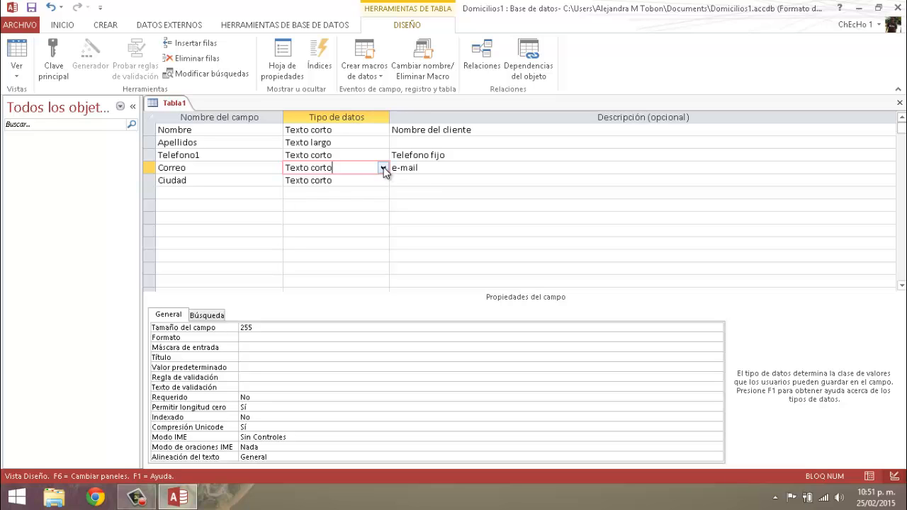
{"action": "left_click", "coordinate": [383, 169]}
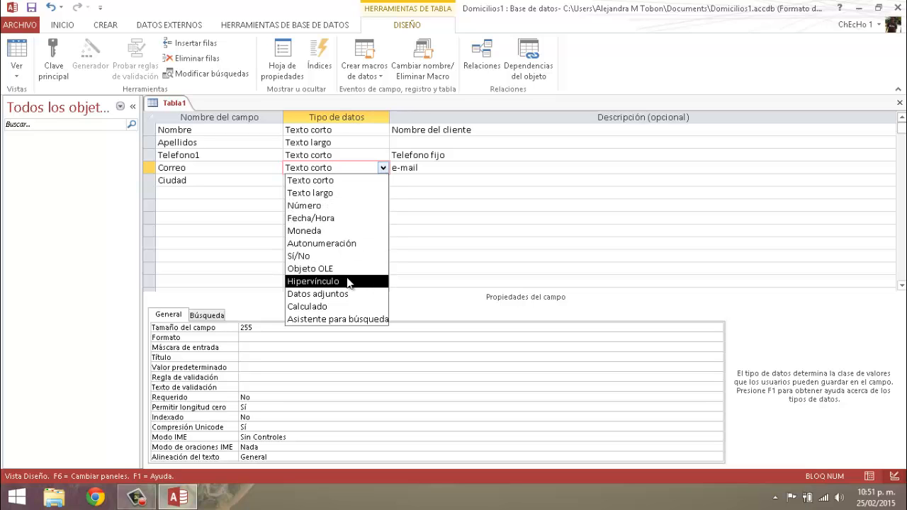
{"action": "double_click", "coordinate": [341, 282]}
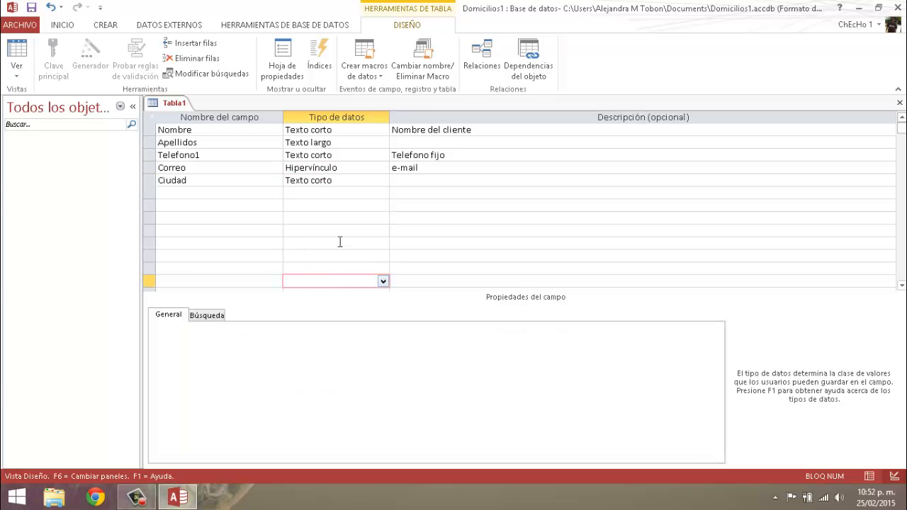
{"action": "left_click", "coordinate": [177, 129]}
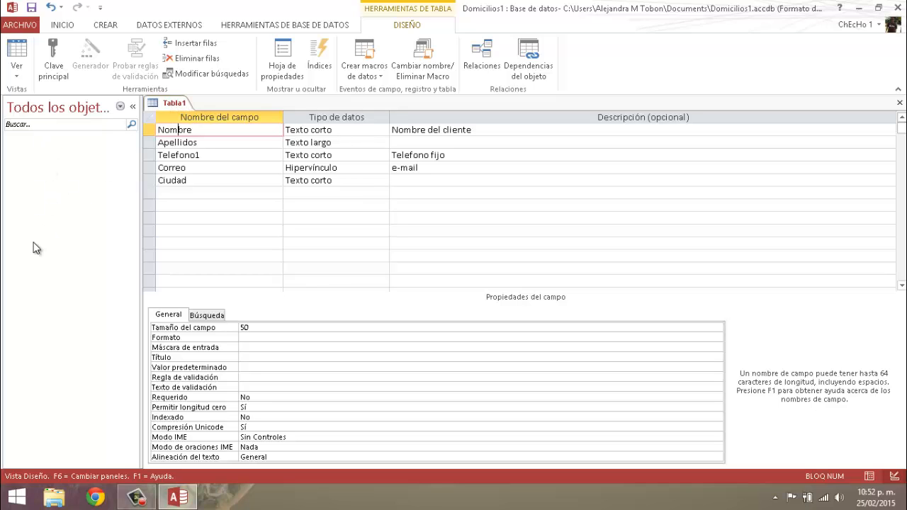
- Save the table as Clientes and accept the automatic creation of a primary key
{"action": "right_click", "coordinate": [177, 106]}
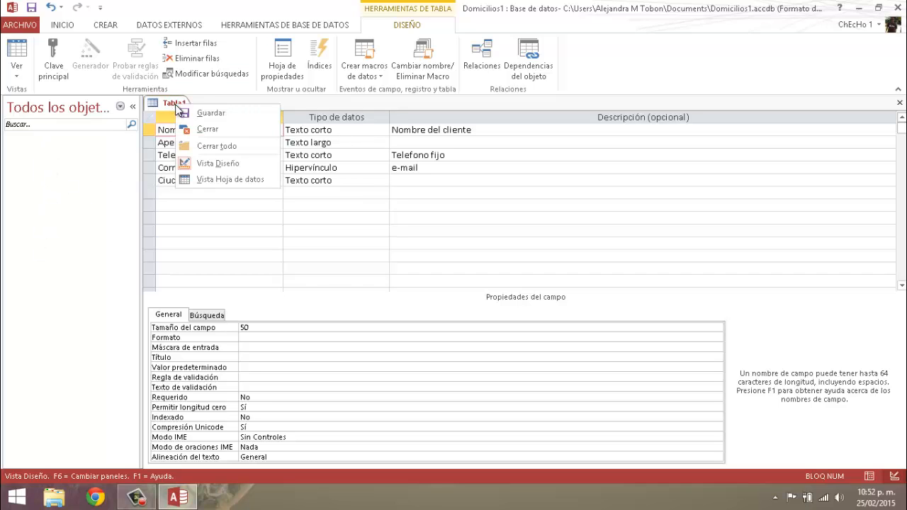
{"action": "left_click", "coordinate": [212, 114]}
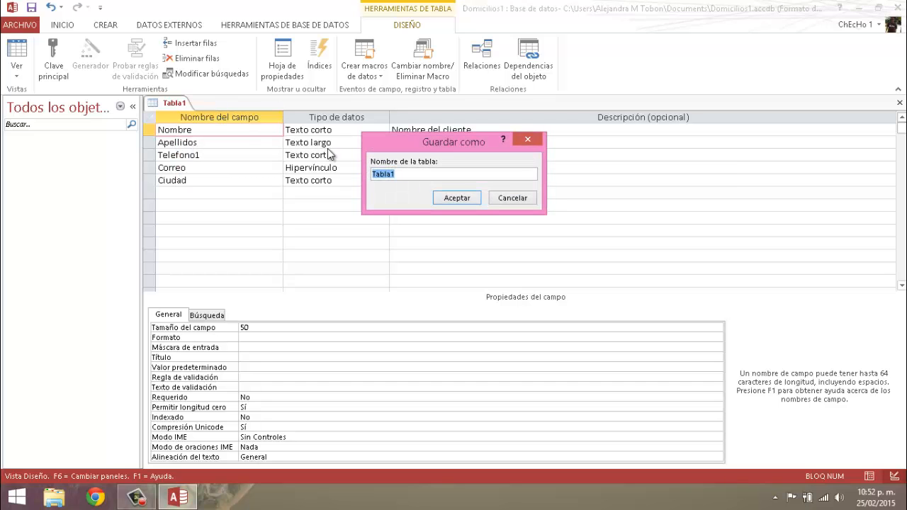
{"action": "type", "text": "Clientes"}
{"action": "left_click", "coordinate": [454, 196]}
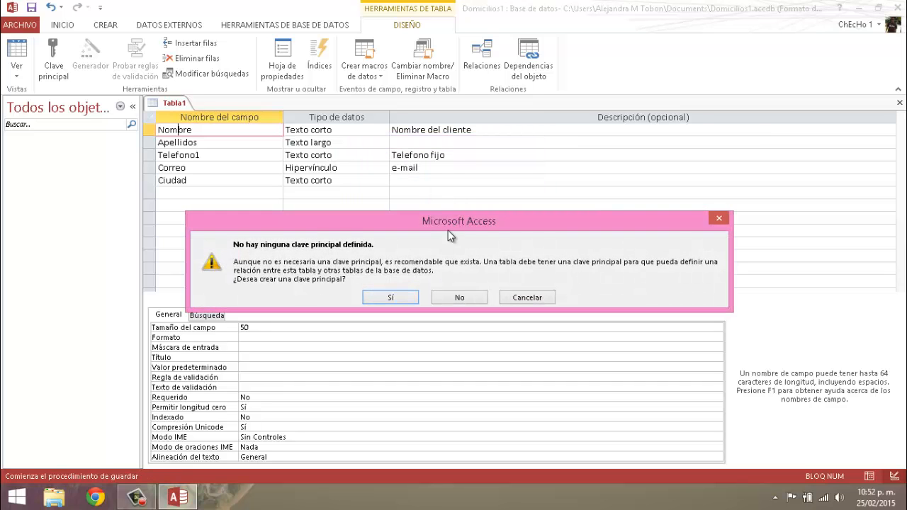
{"action": "left_click_drag", "start_coordinate": [448, 230], "coordinate": [443, 195]}
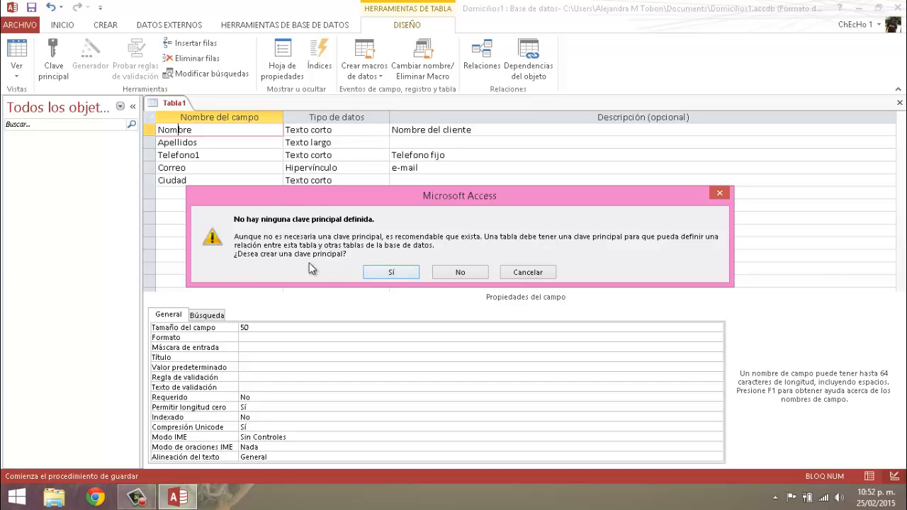
{"action": "left_click", "coordinate": [391, 273]}
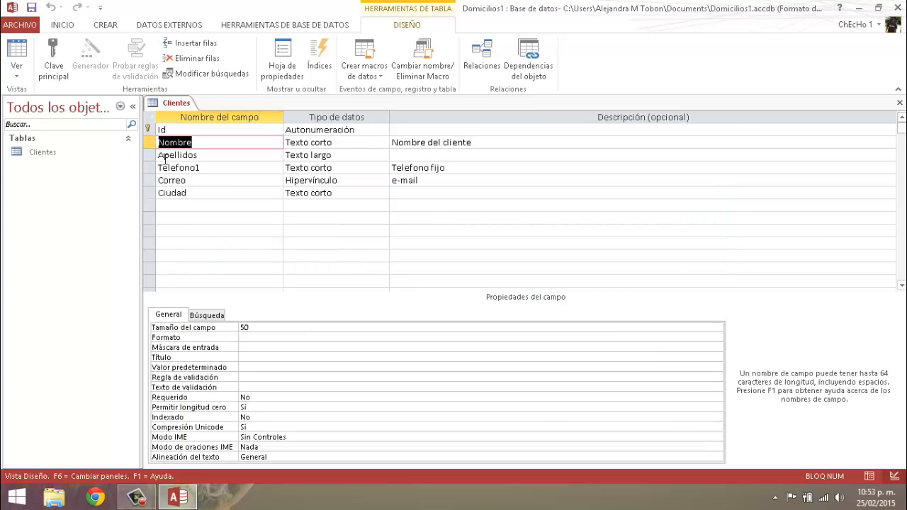
- Rename the primary key field Id as Idcliente
{"action": "left_click", "coordinate": [148, 130]}
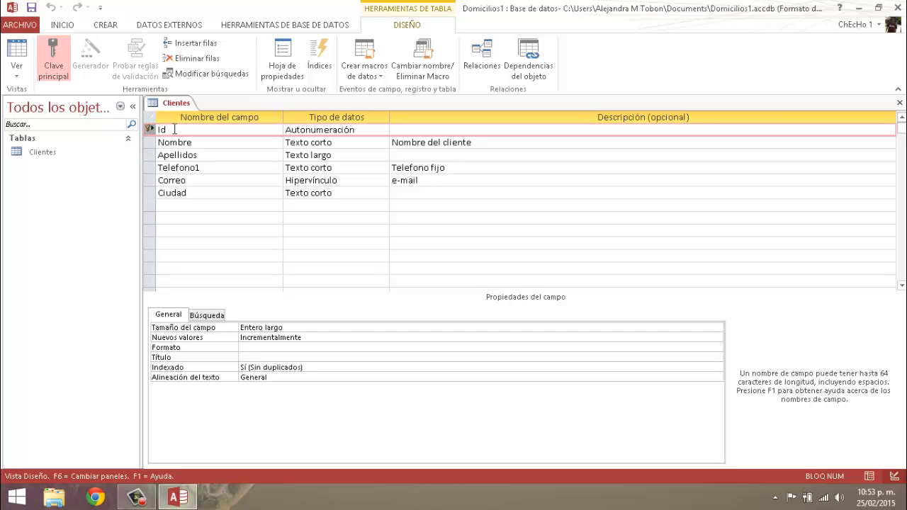
{"action": "left_click", "coordinate": [175, 130]}
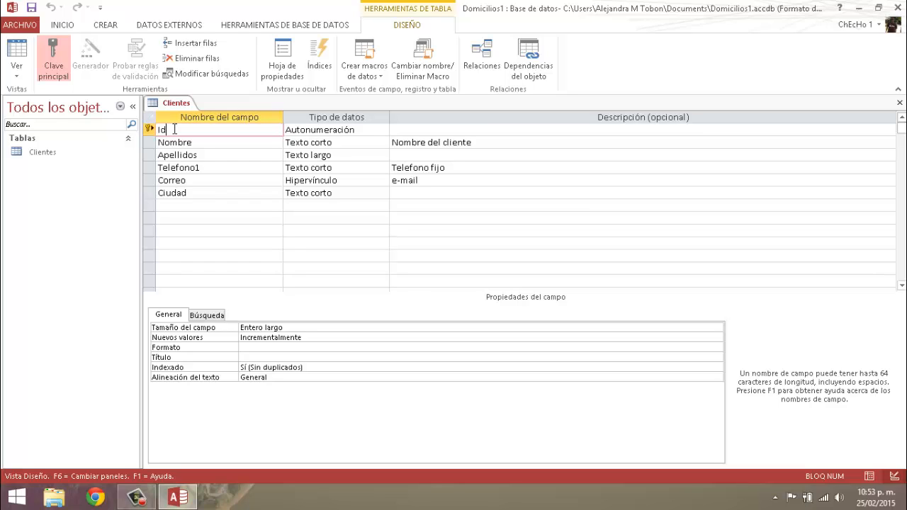
{"action": "type", "text": "cliente"}
- Enter the description "cedula del cliente" for the Idcliente field
{"action": "left_click", "coordinate": [429, 129]}
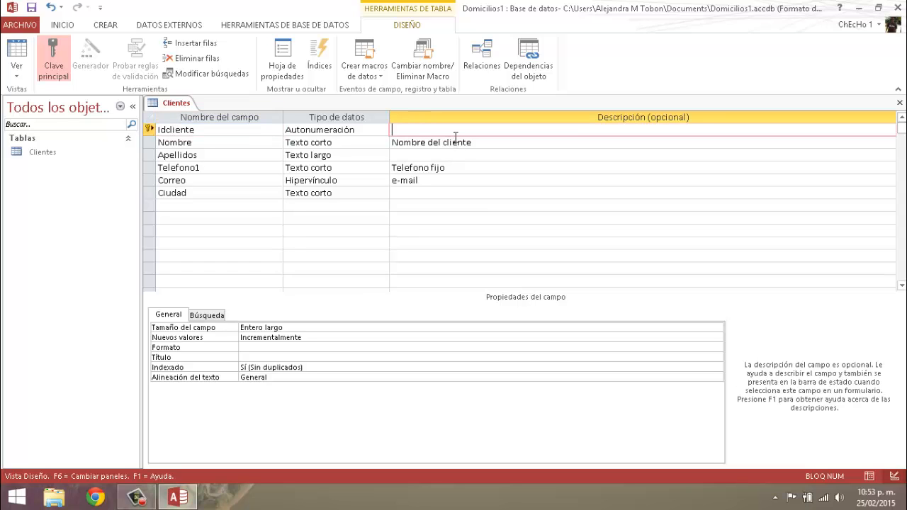
{"action": "type", "text": "cedula dle"}
{"action": "type", "text": " clien"}
{"action": "left_click", "coordinate": [436, 130]}
{"action": "key", "text": "BackSpace"}
{"action": "key", "text": "BackSpace"}
{"action": "key", "text": "BackSpace"}
{"action": "type", "text": "el"}
- Save the design changes to the Clientes table and close it
{"action": "right_click", "coordinate": [182, 102]}
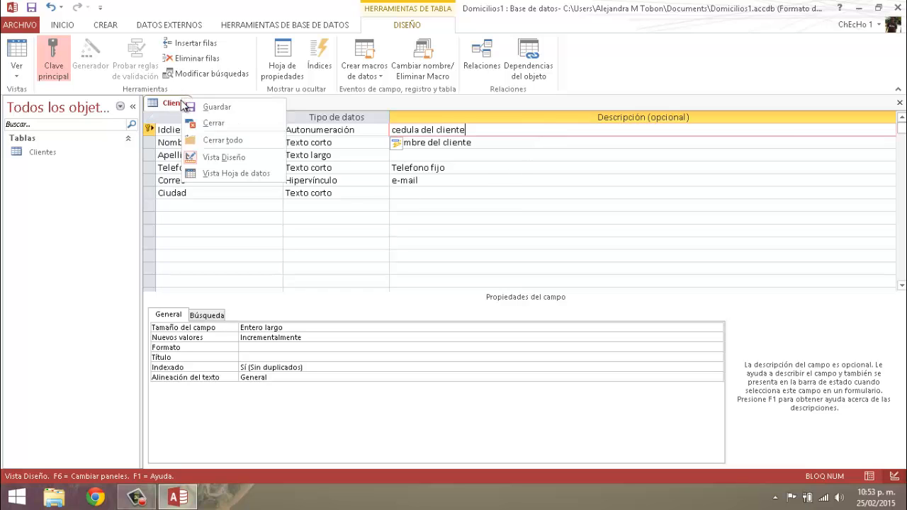
{"action": "left_click", "coordinate": [204, 105]}
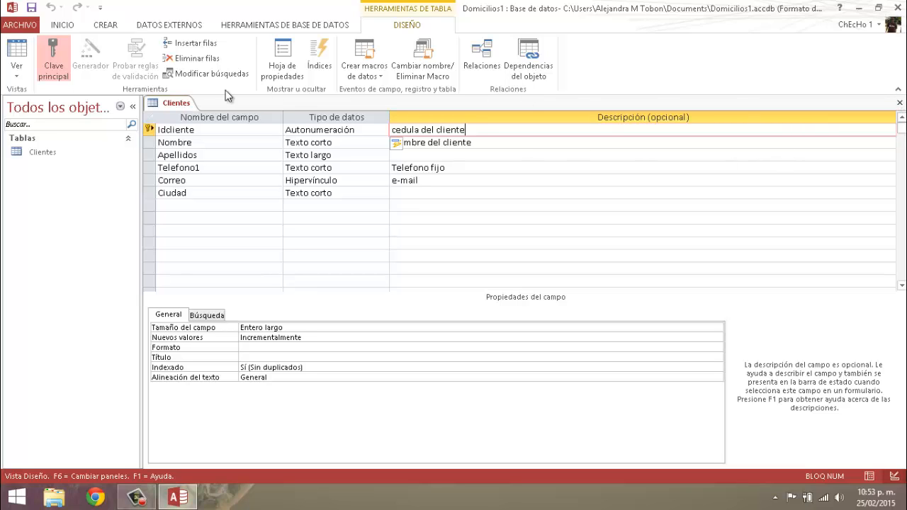
{"action": "right_click", "coordinate": [175, 105]}
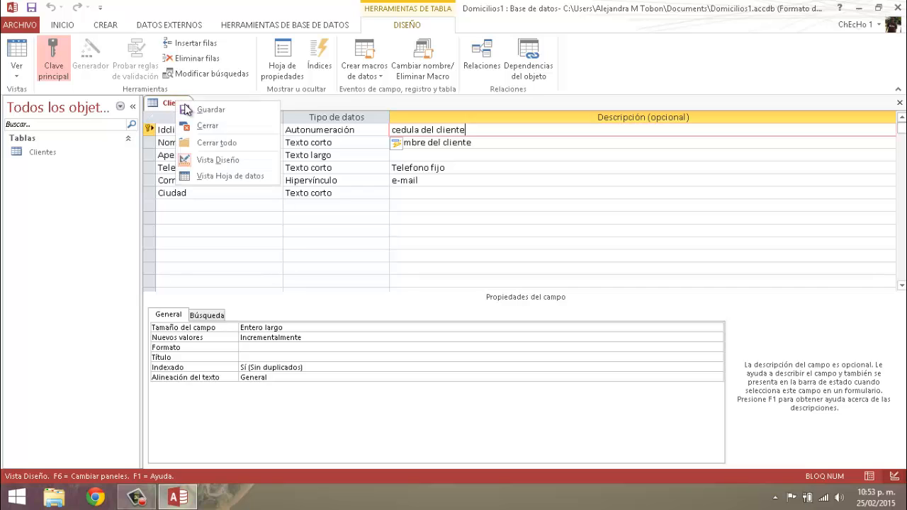
{"action": "left_click", "coordinate": [204, 129]}
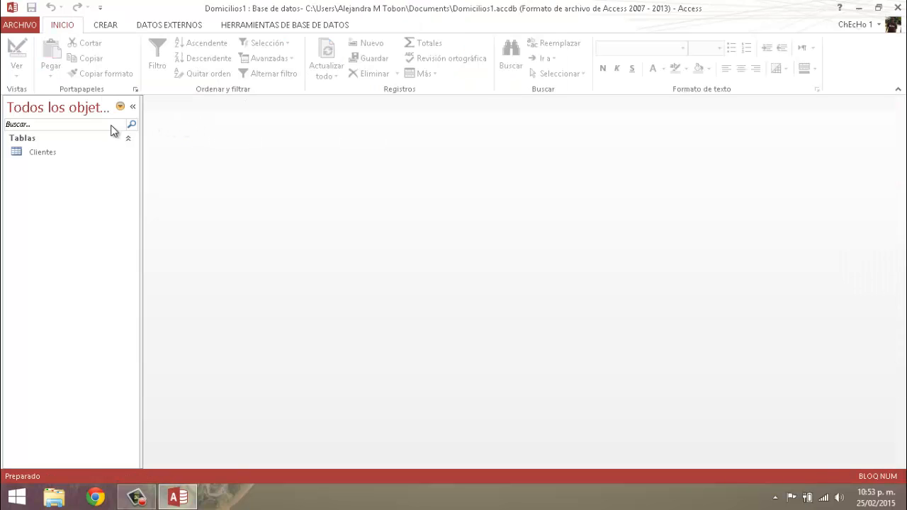
- Reopen the Clientes table in Vista Diseño to review its fields, and save and close it again
{"action": "right_click", "coordinate": [47, 153]}
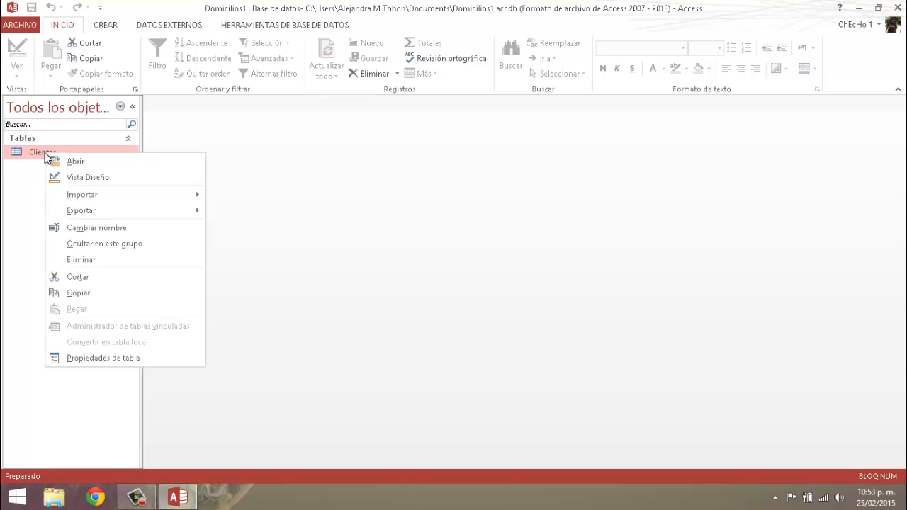
{"action": "left_click", "coordinate": [86, 177]}
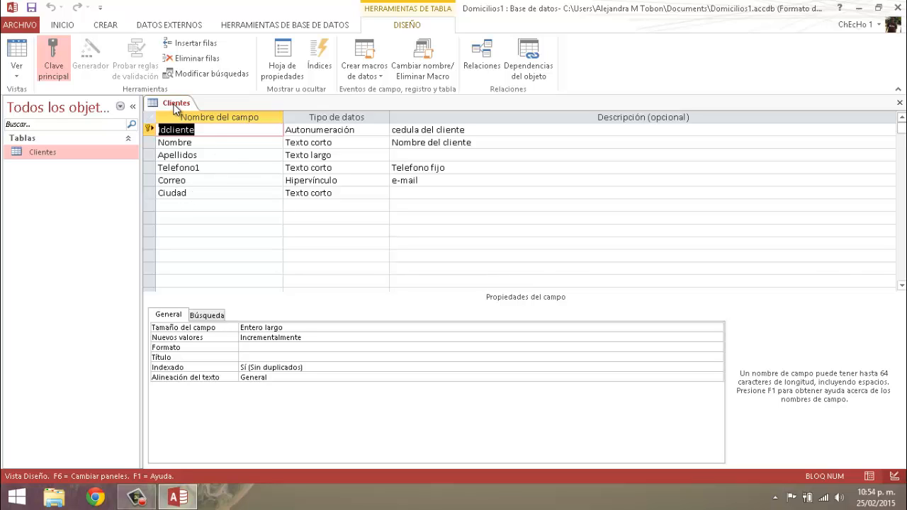
{"action": "right_click", "coordinate": [174, 107]}
{"action": "left_click", "coordinate": [218, 115]}
{"action": "left_click", "coordinate": [900, 103]}
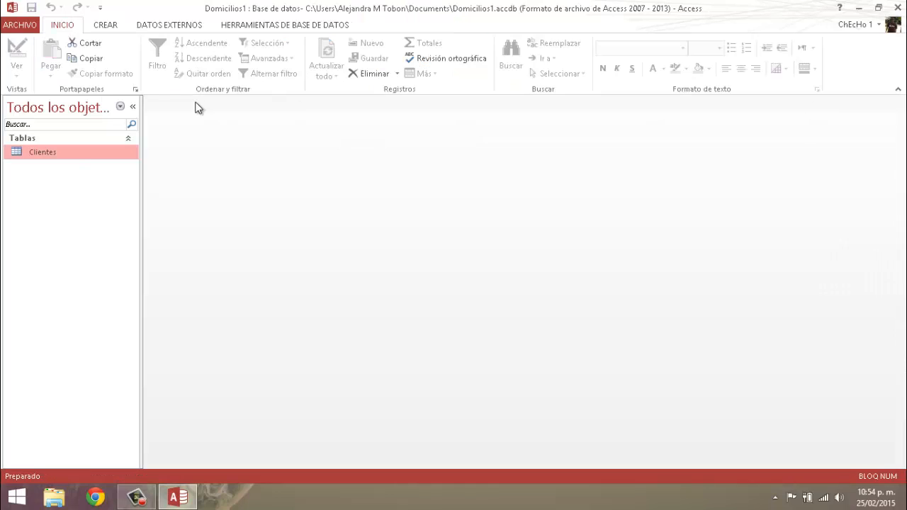
- Open the Clientes table in datasheet view and enter the customer's first name and surname in the first record
{"action": "double_click", "coordinate": [37, 154]}
{"action": "left_click", "coordinate": [254, 130]}
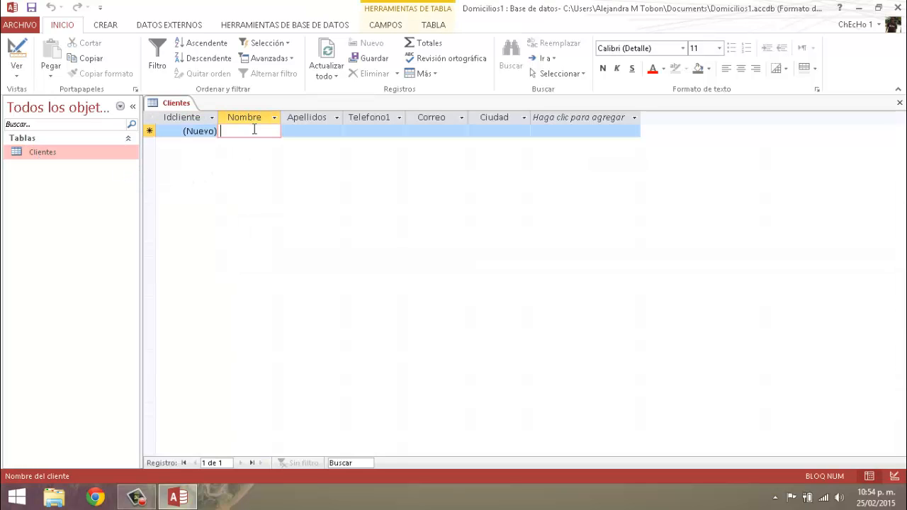
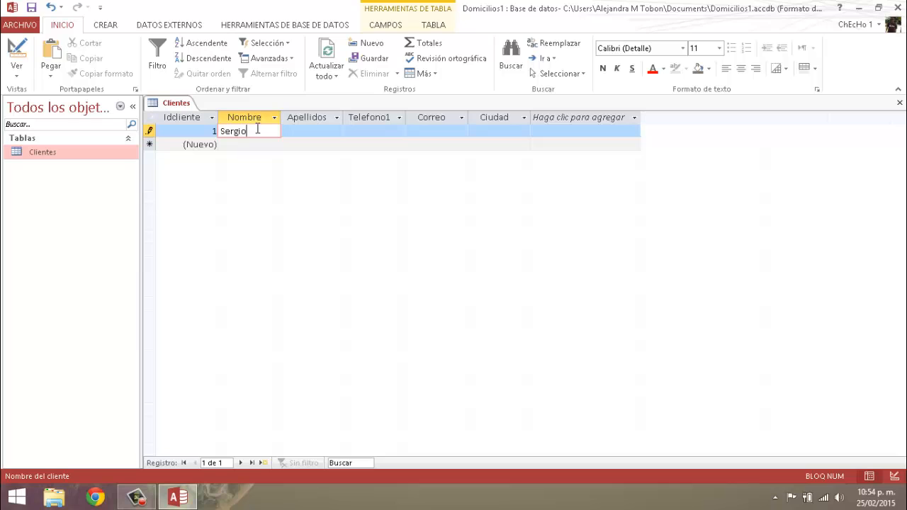
{"action": "key", "text": "Tab"}
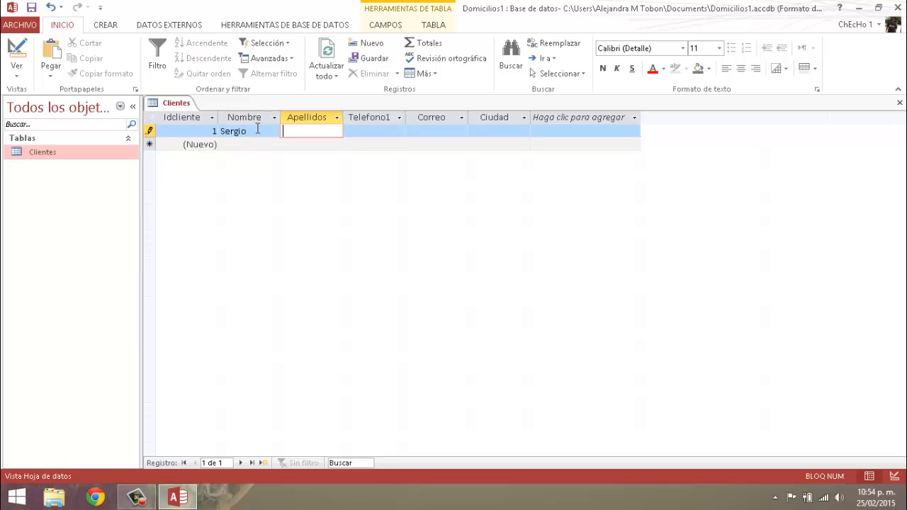
{"action": "key", "text": "Tab"}
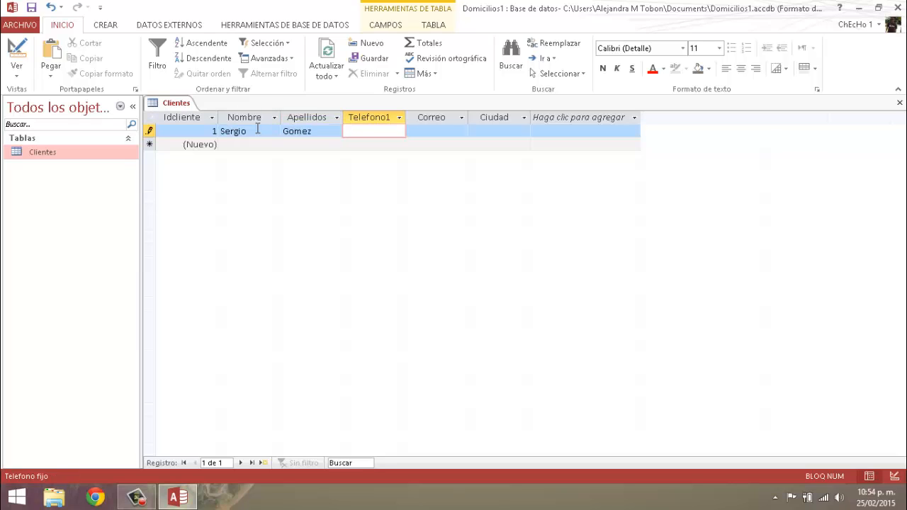
- Fill in the customer's phone number and e-mail address in the Telefono1 and Correo fields
{"action": "type", "text": "255555"}
{"action": "key", "text": "Tab"}
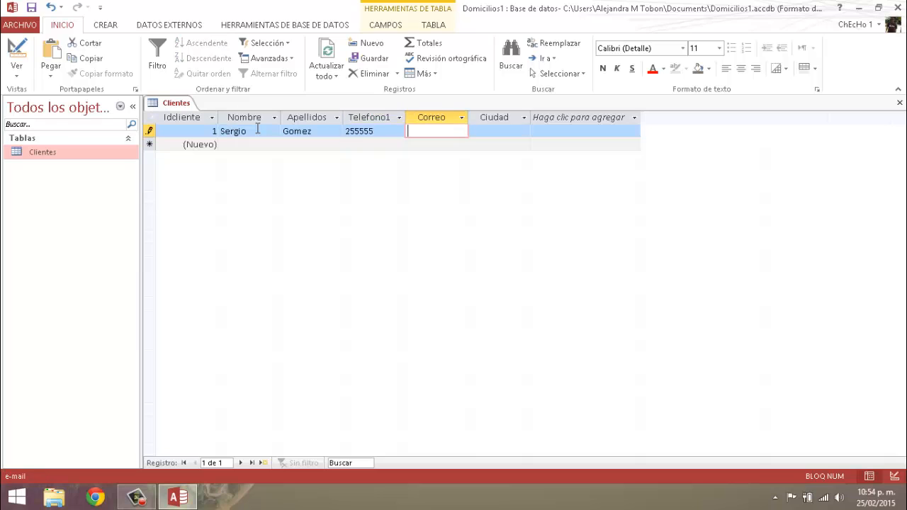
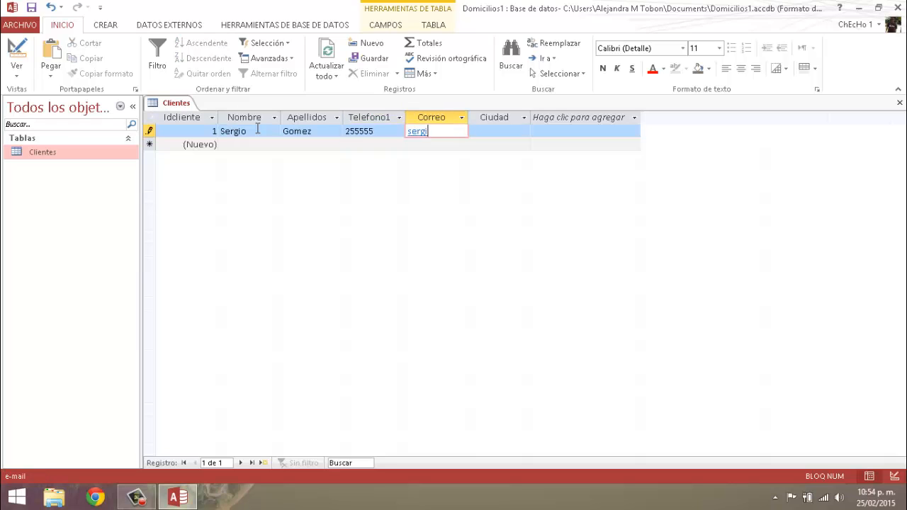
{"action": "key", "text": "Tab"}
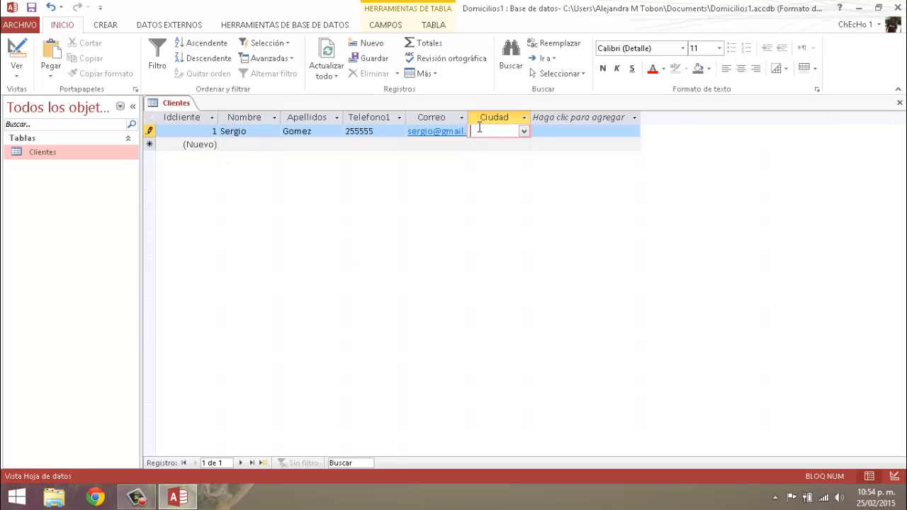
- Add Bucaramanga to the Ciudad field's list of values
{"action": "left_click", "coordinate": [524, 134]}
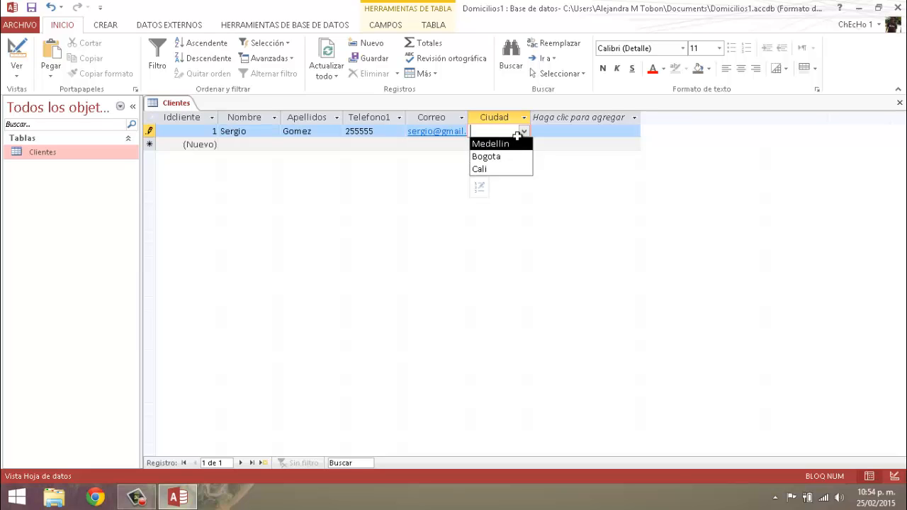
{"action": "left_click", "coordinate": [480, 188]}
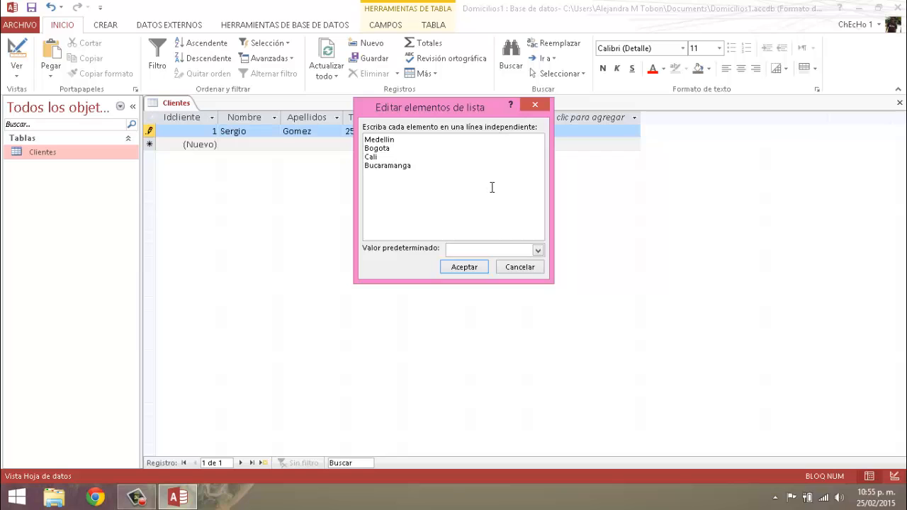
{"action": "left_click", "coordinate": [465, 268]}
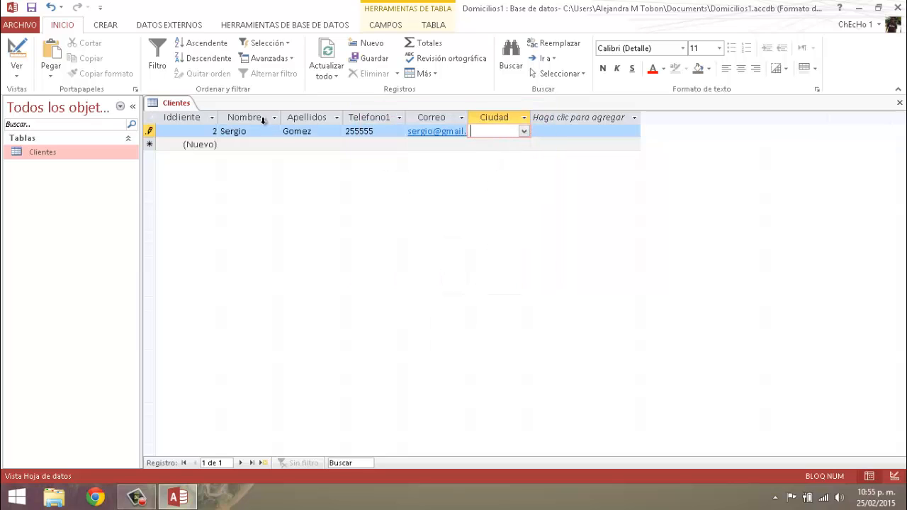
- Add Pereira to the Ciudad field's list of values and choose Bucaramanga as the customer's city
{"action": "left_click", "coordinate": [523, 131]}
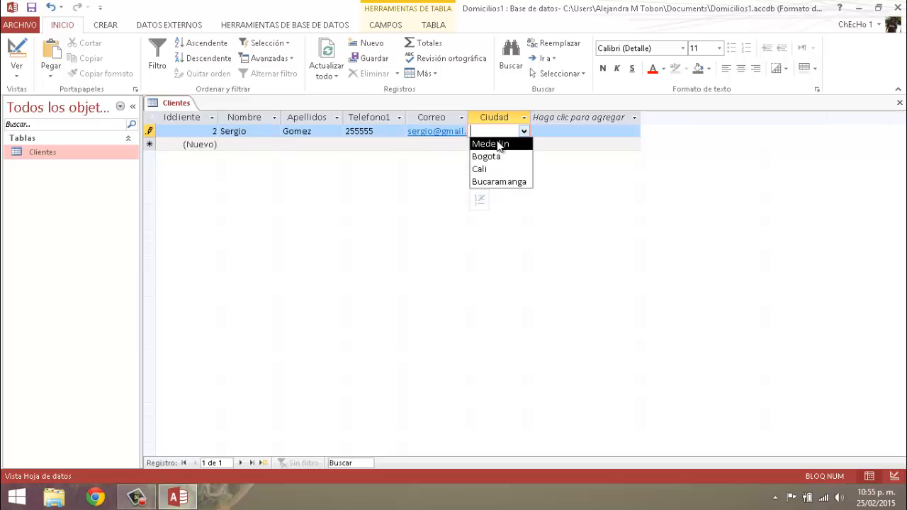
{"action": "left_click", "coordinate": [479, 202]}
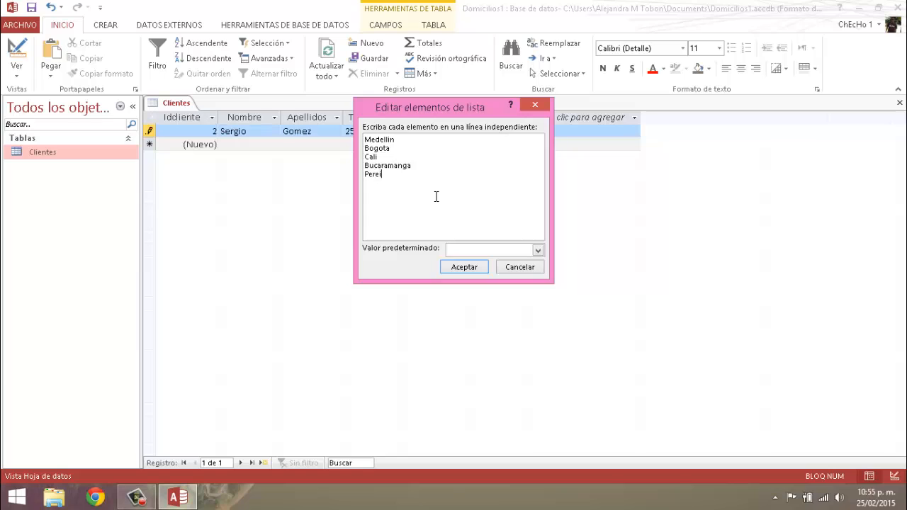
{"action": "type", "text": "a"}
{"action": "left_click", "coordinate": [465, 266]}
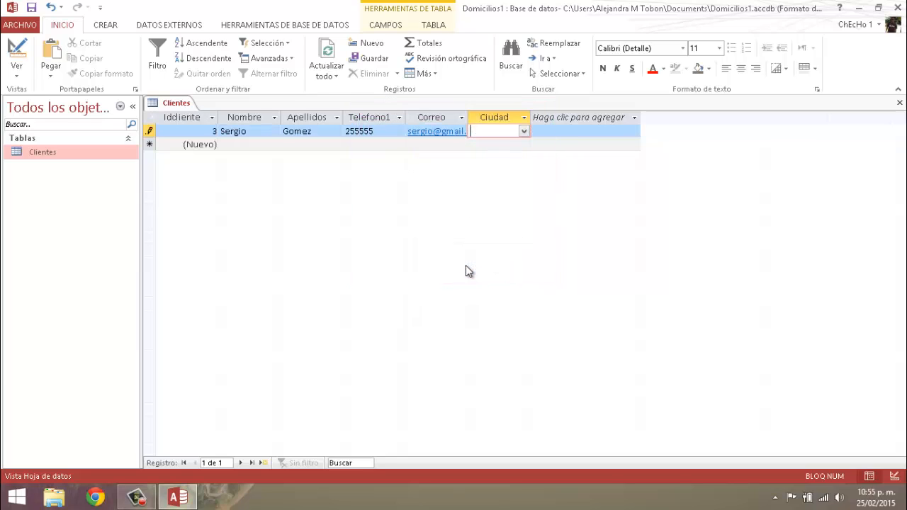
{"action": "left_click", "coordinate": [525, 132]}
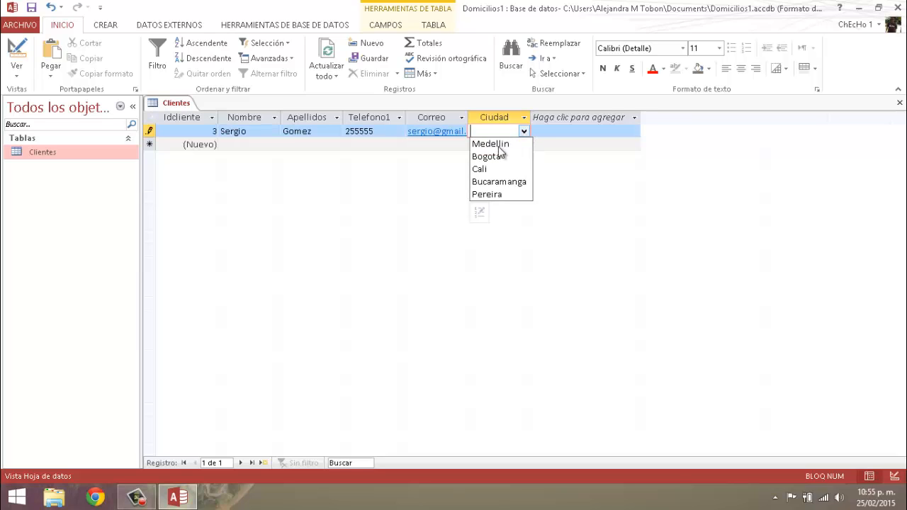
{"action": "left_click", "coordinate": [485, 182]}
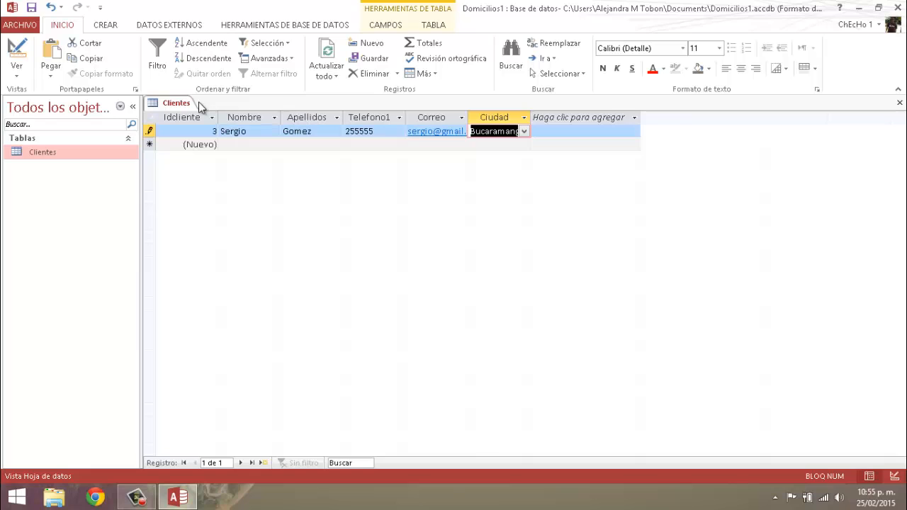